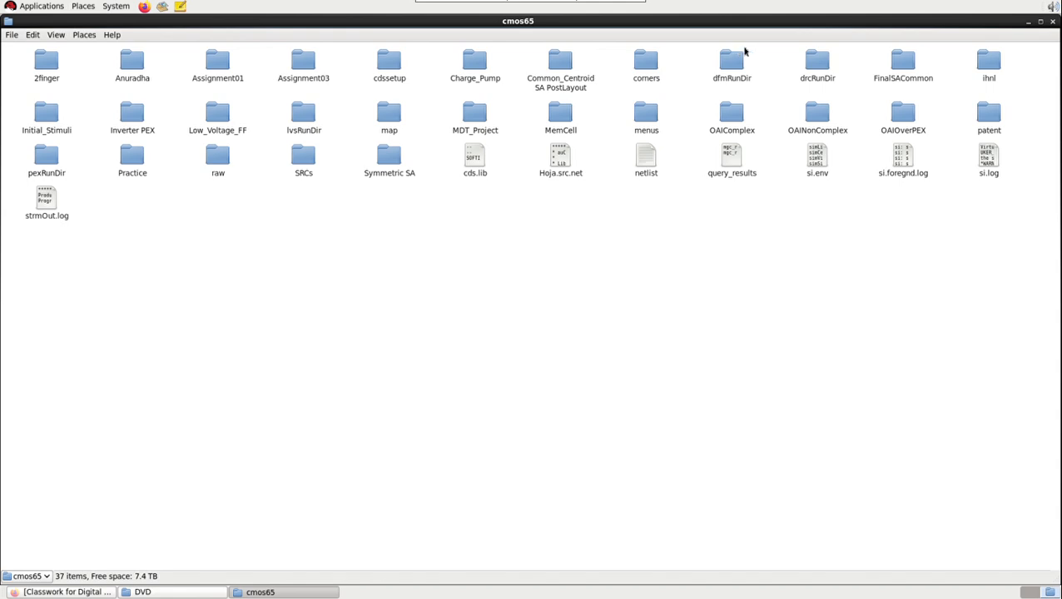
# Reopen the cmos65 folder inside the desktop's DVD folder and open a terminal in it
pyautogui.click(1054, 22)
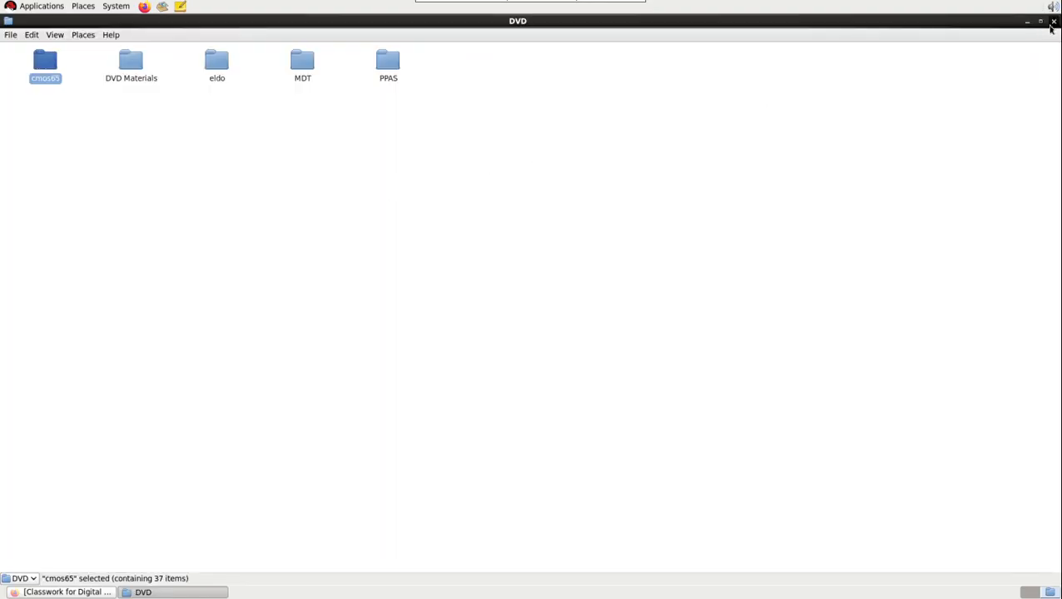
pyautogui.click(1054, 22)
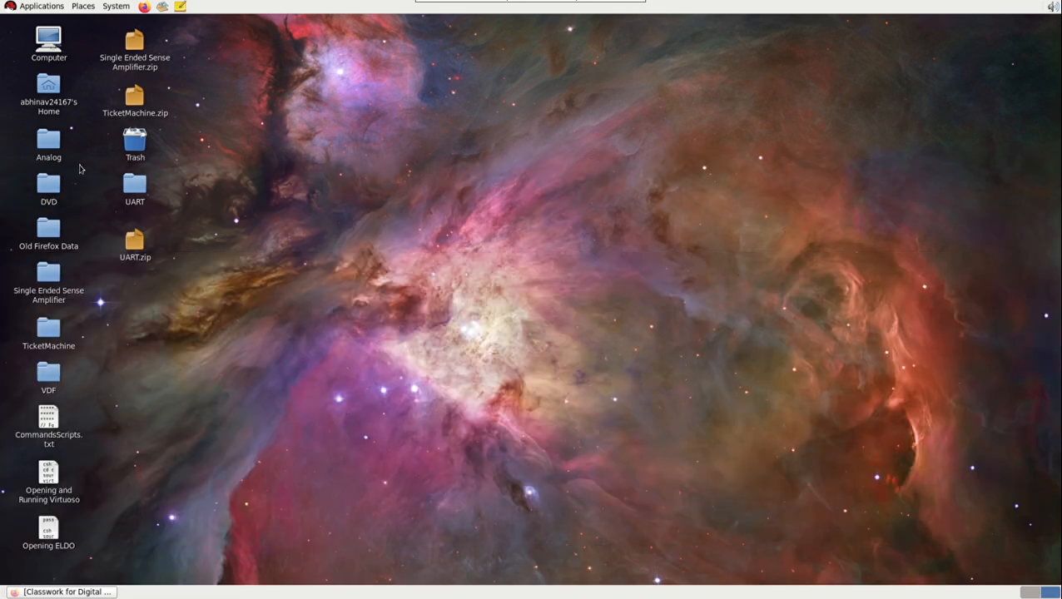
pyautogui.doubleClick(48, 186)
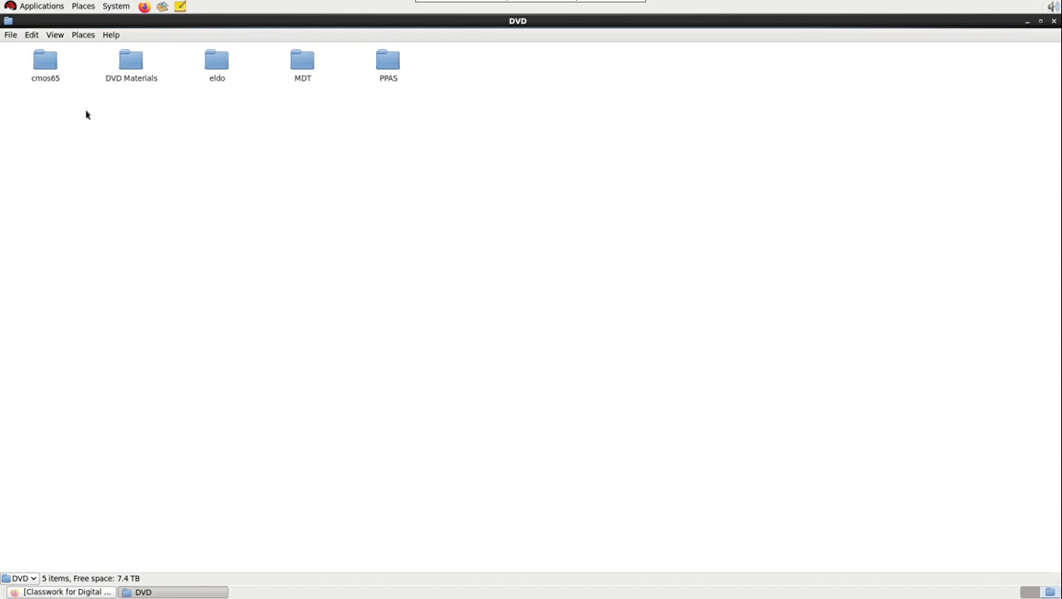
pyautogui.doubleClick(38, 72)
pyautogui.rightClick(264, 238)
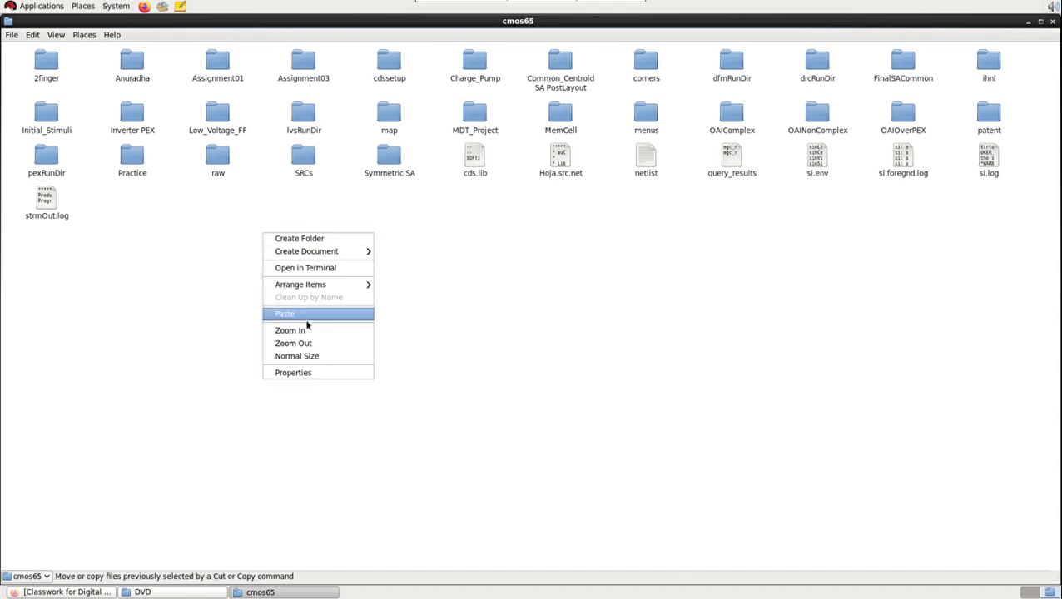
pyautogui.click(316, 268)
pyautogui.moveTo(250, 35); pyautogui.dragTo(369, 227)
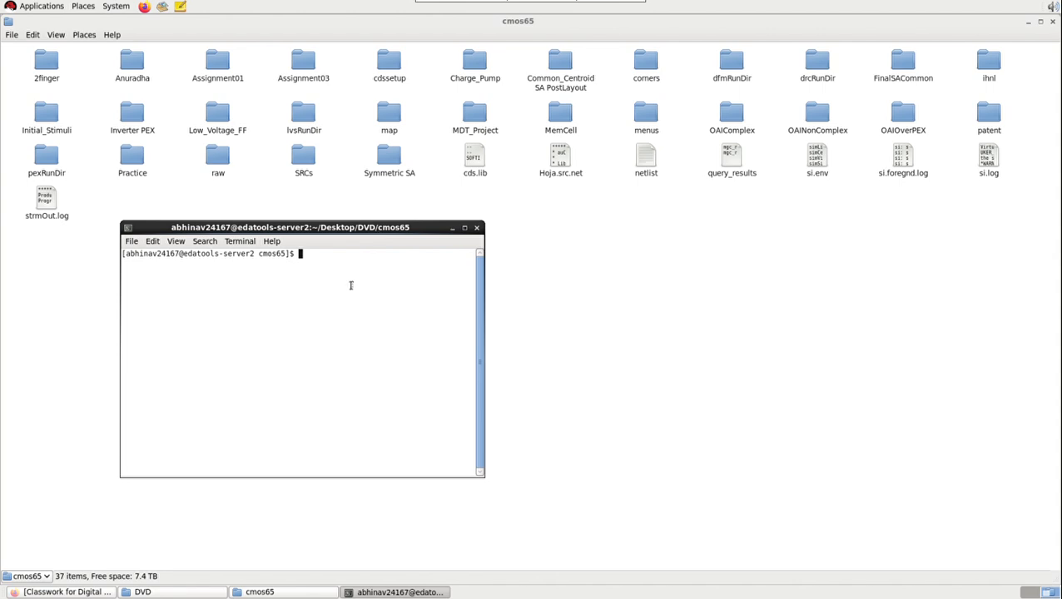
# Start csh in the terminal and source the ./.cshrc_cmos065 setup file
pyautogui.write('csh')
pyautogui.press('Return')
pyautogui.write('soue')
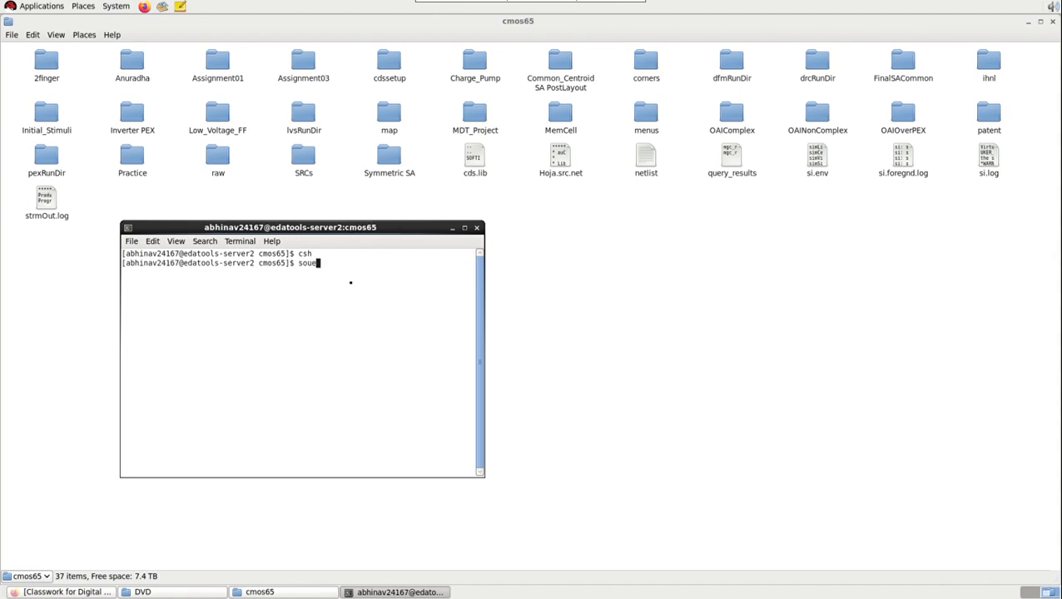
pyautogui.press('BackSpace')
pyautogui.write('rce ./.cshrx')
pyautogui.write('_cmos6')
pyautogui.write('65')
pyautogui.press('Return')
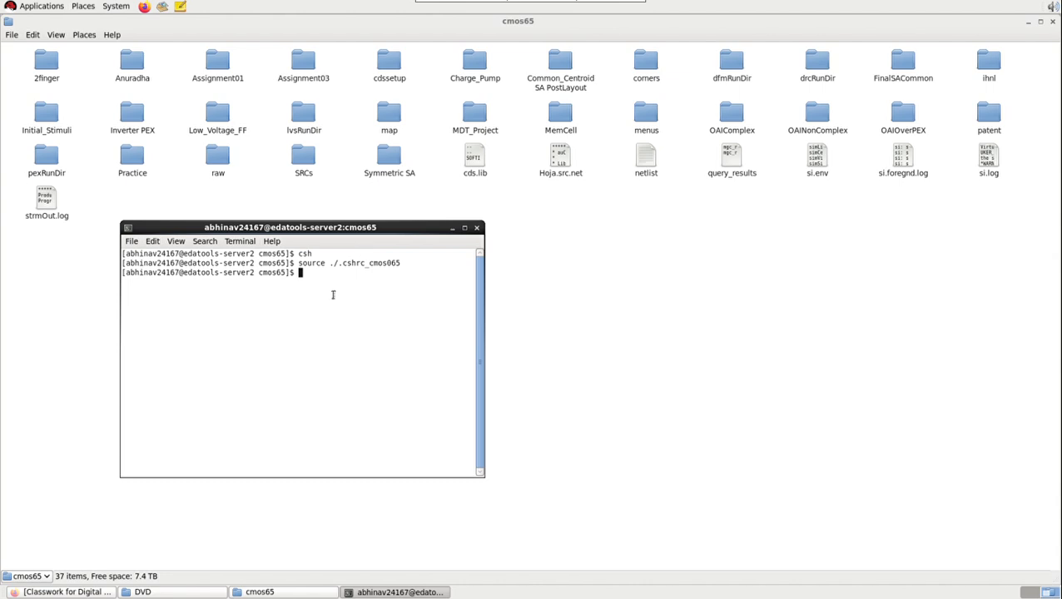
# Launch virtuoso from the terminal and enlarge its log window
pyautogui.write('virtuoso')
pyautogui.press('Return')
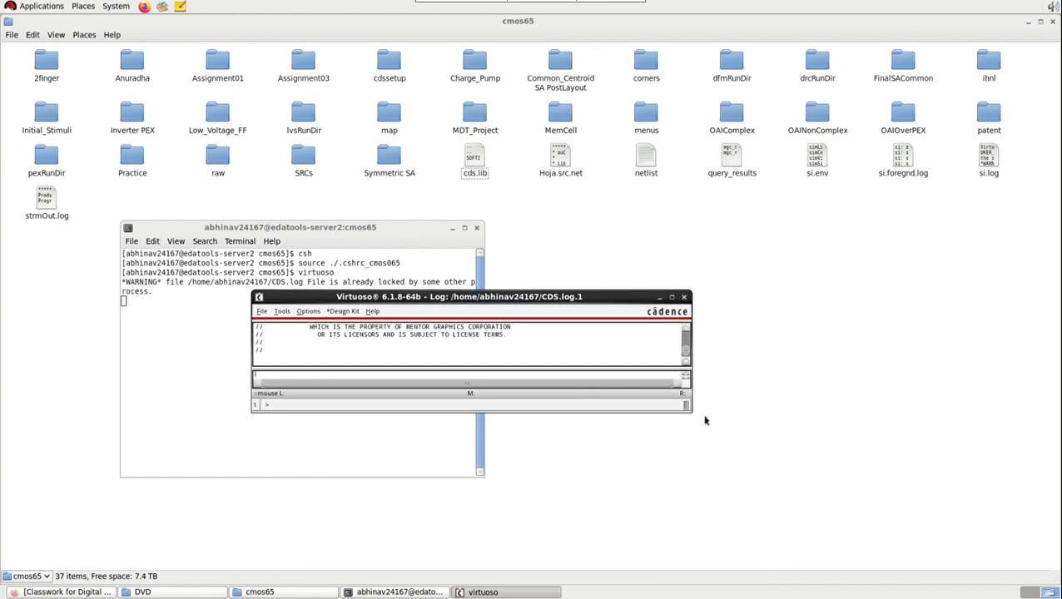
pyautogui.moveTo(696, 414); pyautogui.dragTo(728, 474)
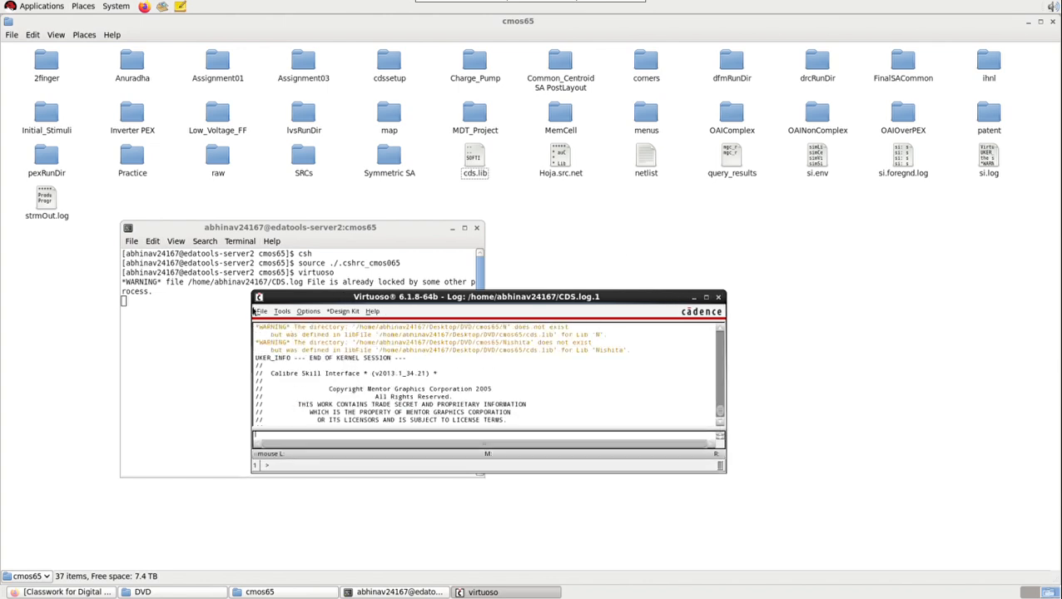
# Open the schematic view of the inv cell from the Assignment01 library for editing
pyautogui.click(263, 312)
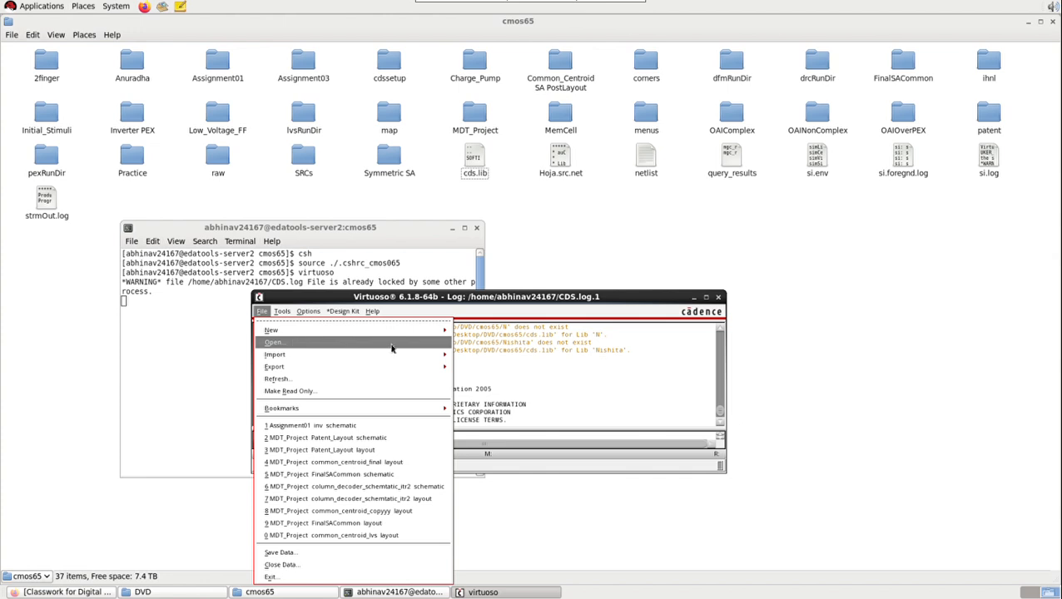
pyautogui.click(351, 344)
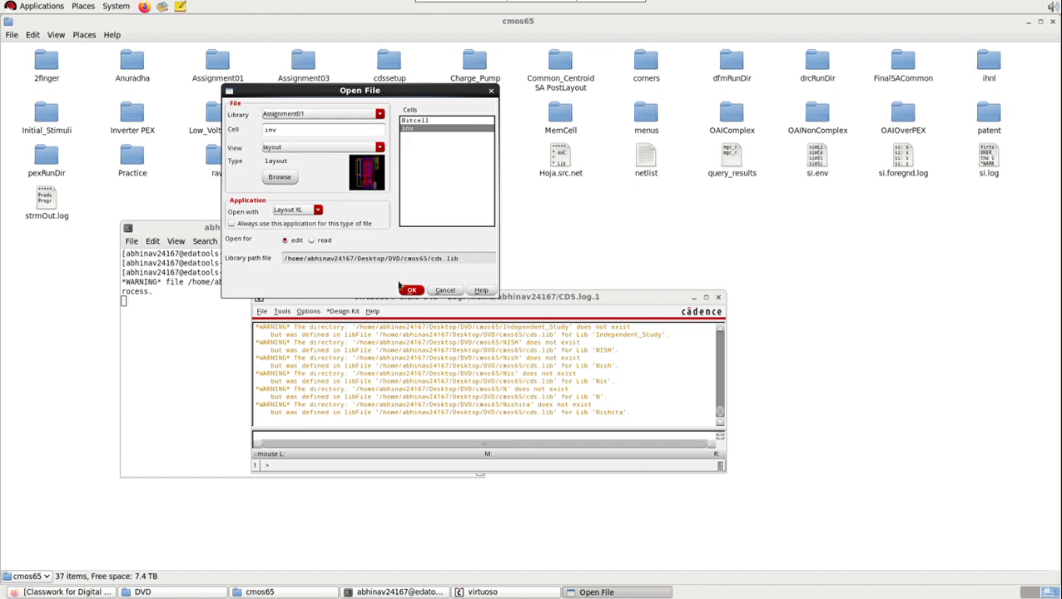
pyautogui.click(304, 148)
pyautogui.click(296, 169)
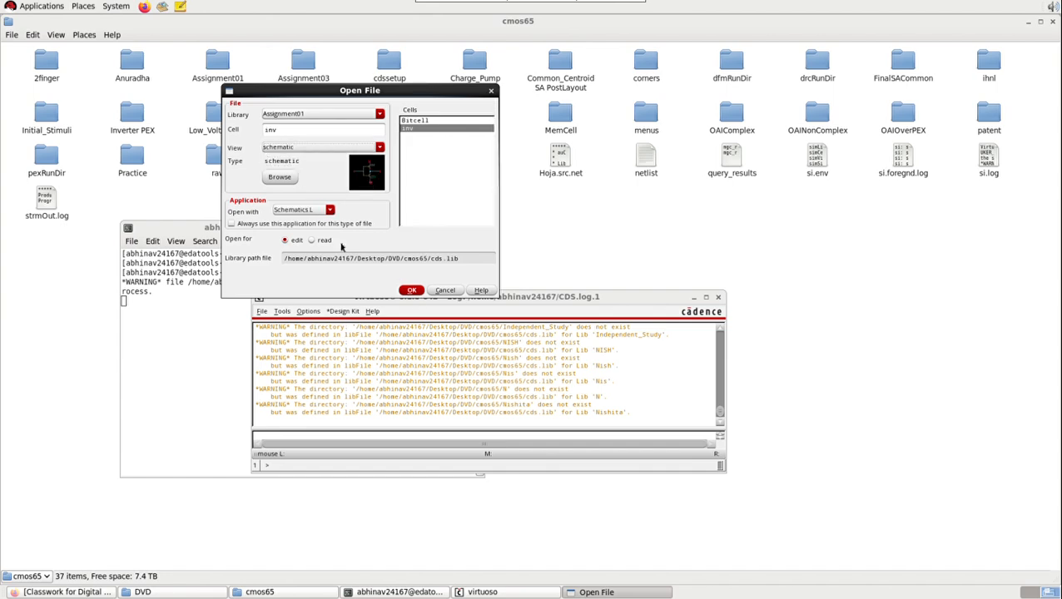
pyautogui.click(413, 291)
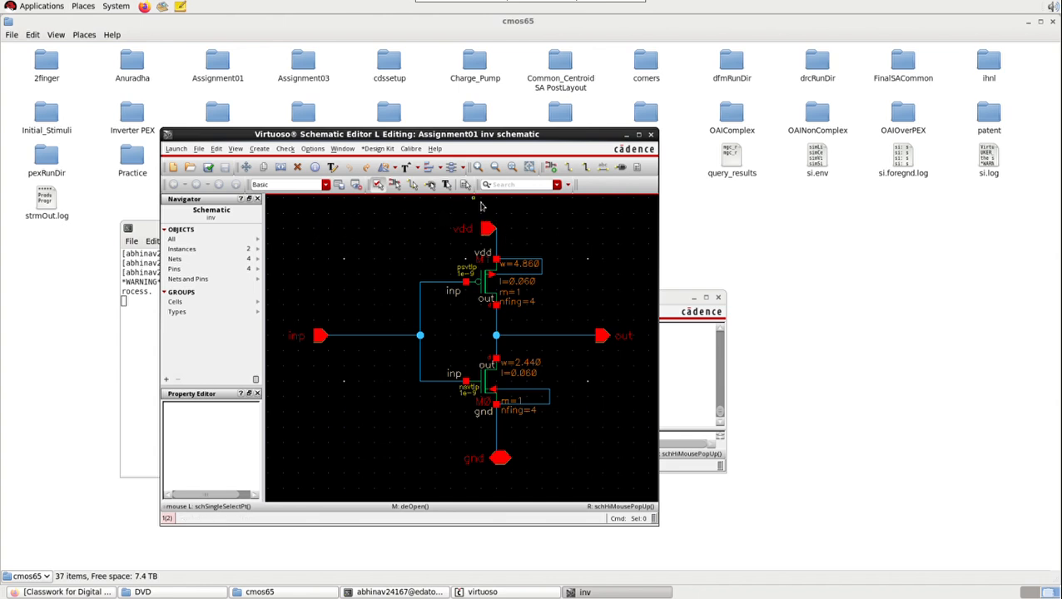
# Minimize the schematic and set up a CDL export of library Assignment01, cell inv, view schematic
pyautogui.click(627, 135)
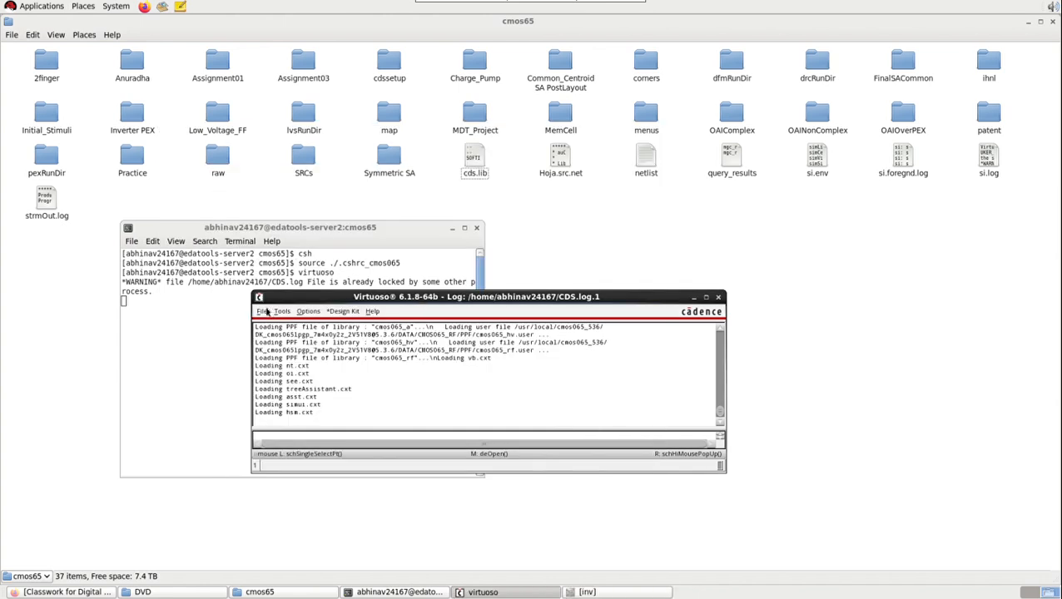
pyautogui.click(263, 312)
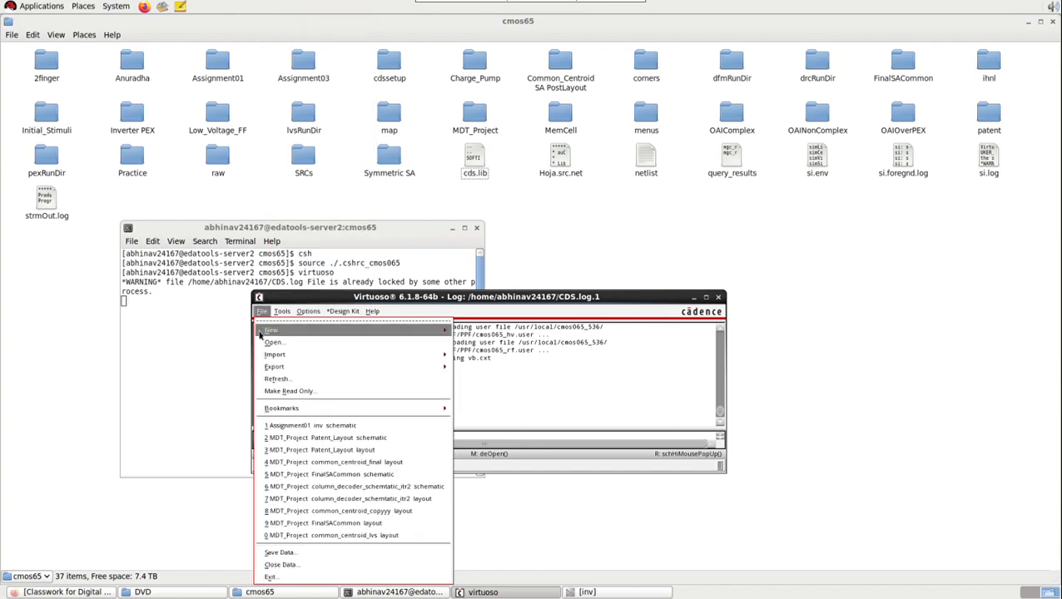
pyautogui.moveTo(283, 369)
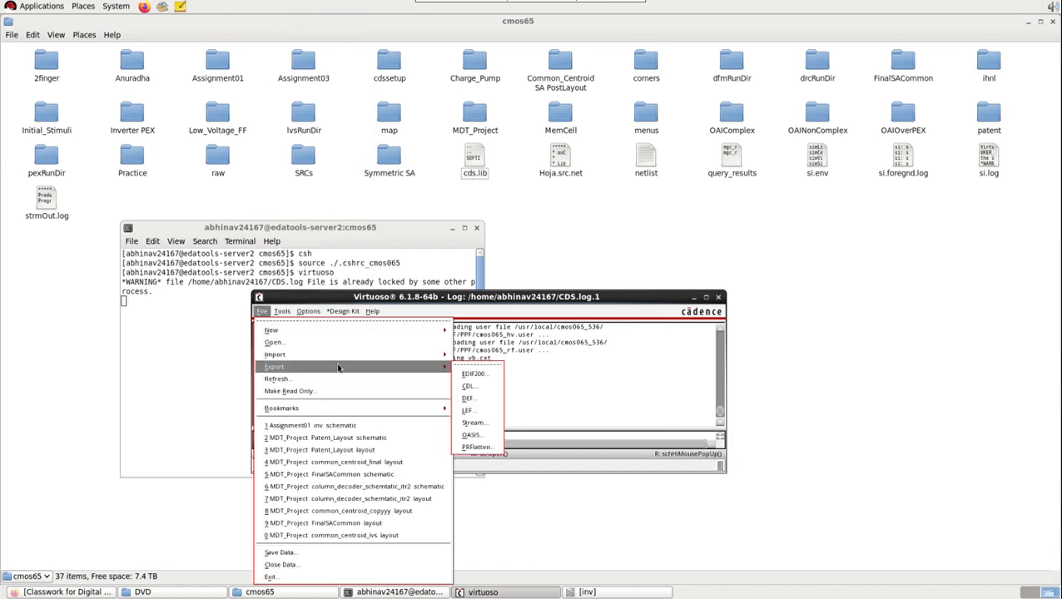
pyautogui.click(472, 387)
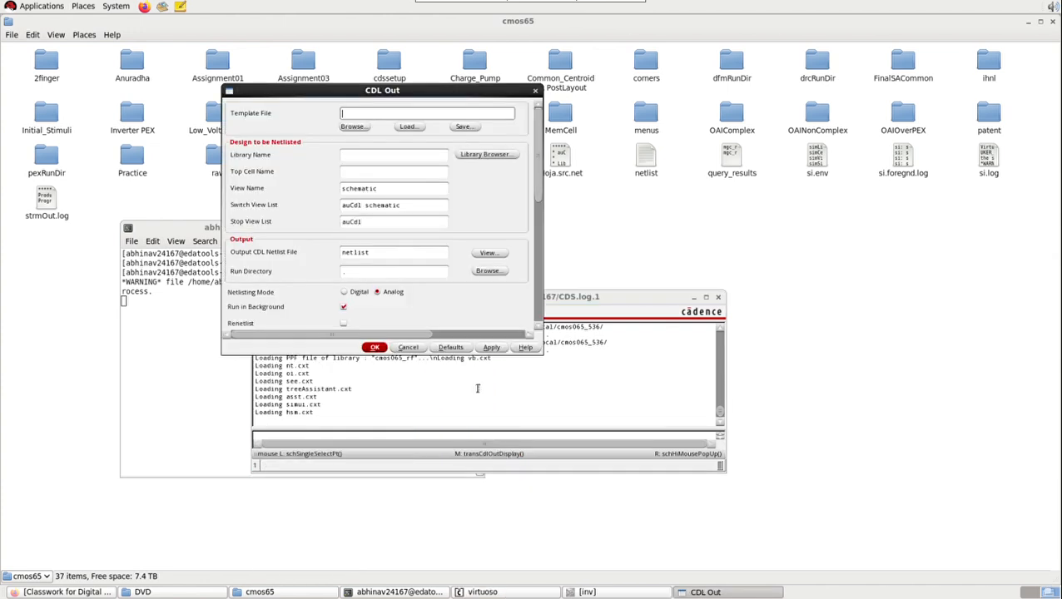
pyautogui.click(491, 156)
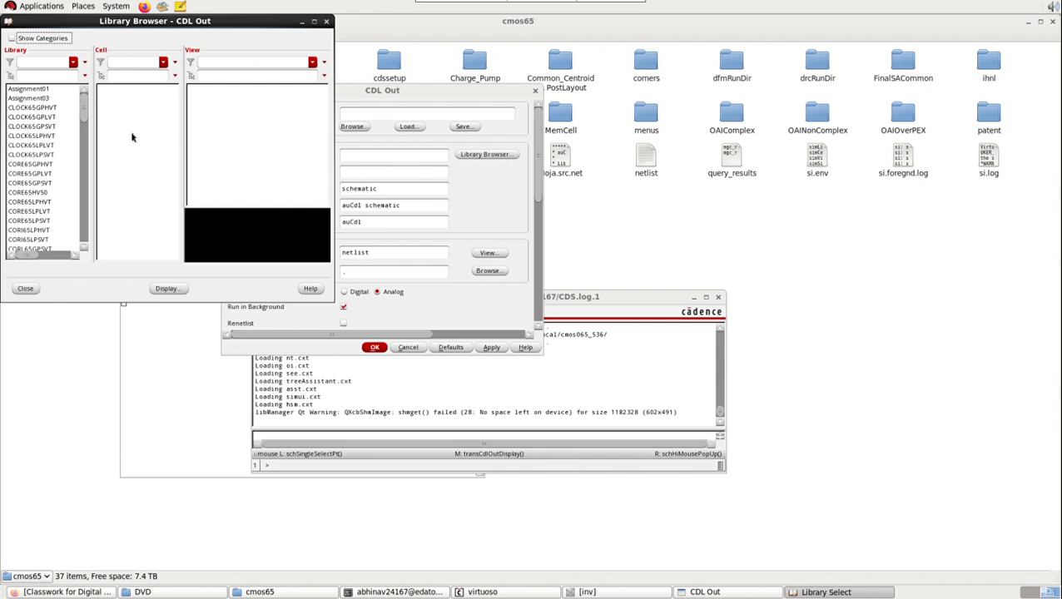
pyautogui.click(37, 89)
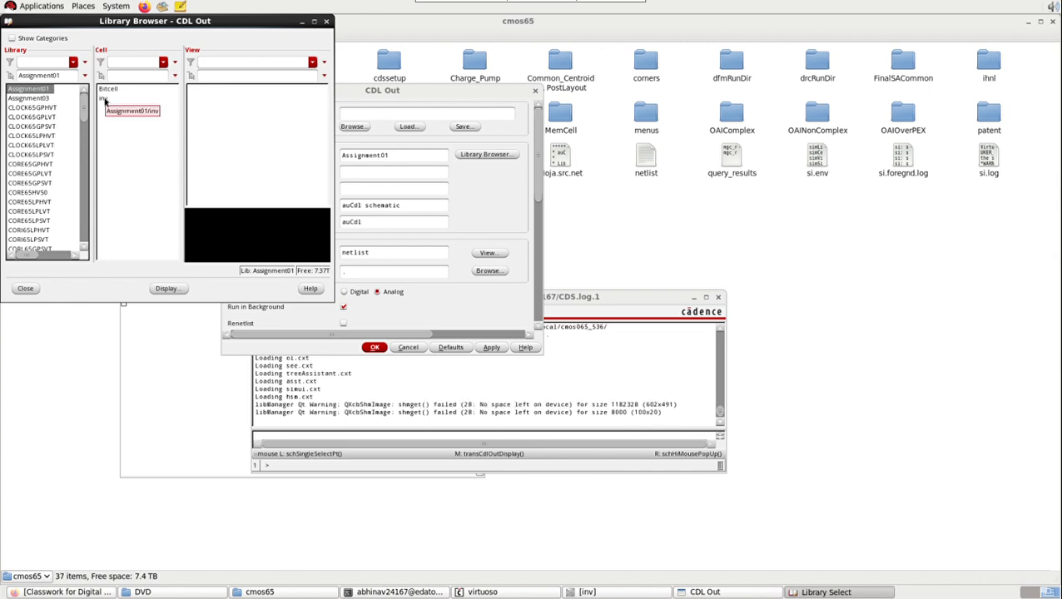
pyautogui.click(104, 99)
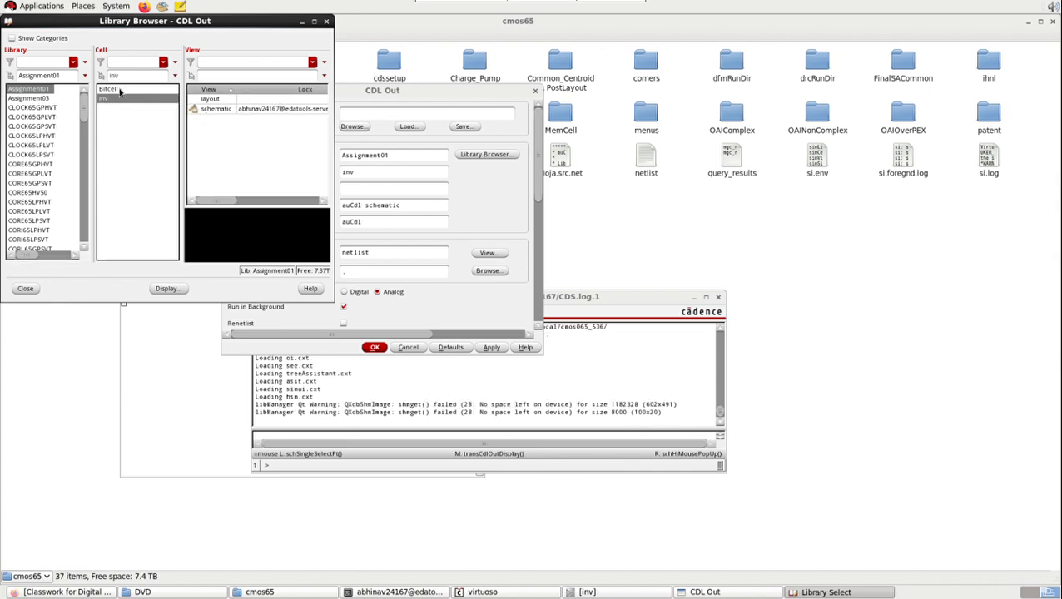
pyautogui.click(210, 109)
pyautogui.click(25, 288)
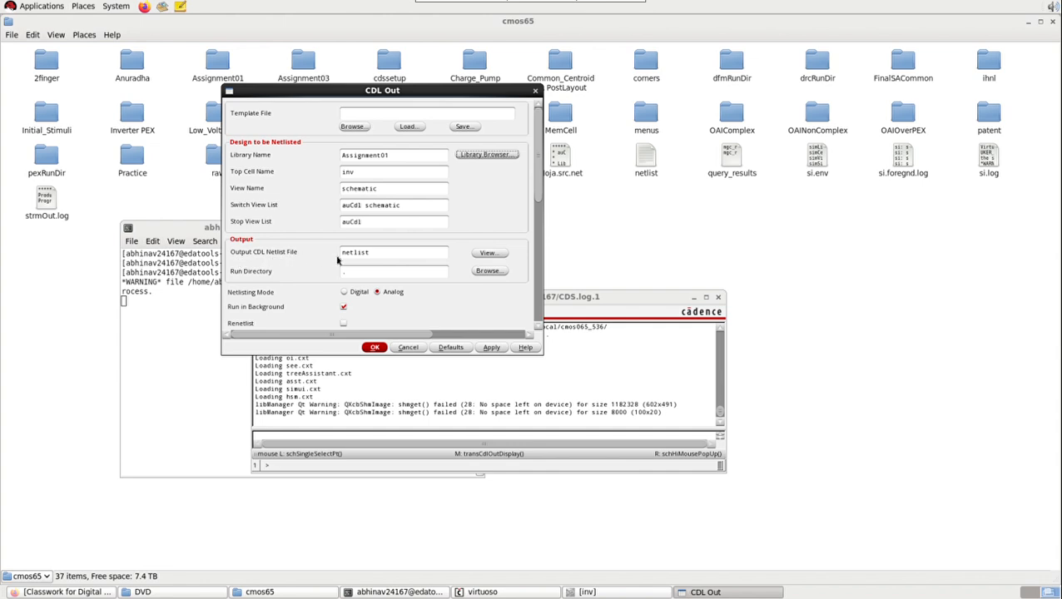
# Name the output CDL netlist file video.src.net, run the export and close the resulting netlist view
pyautogui.click(371, 252)
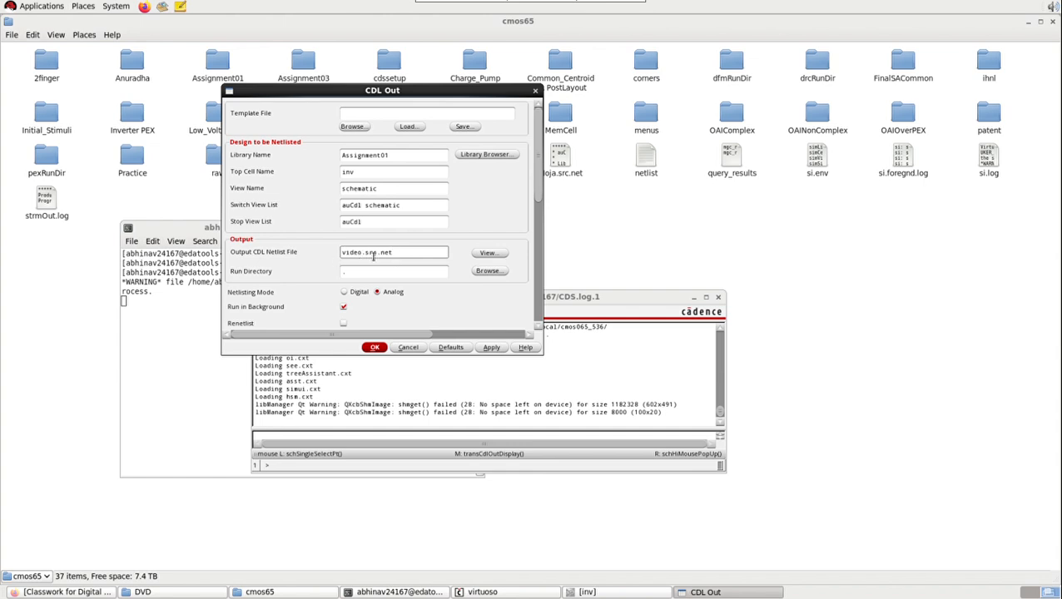
pyautogui.moveTo(364, 258); pyautogui.dragTo(395, 256)
pyautogui.click(373, 348)
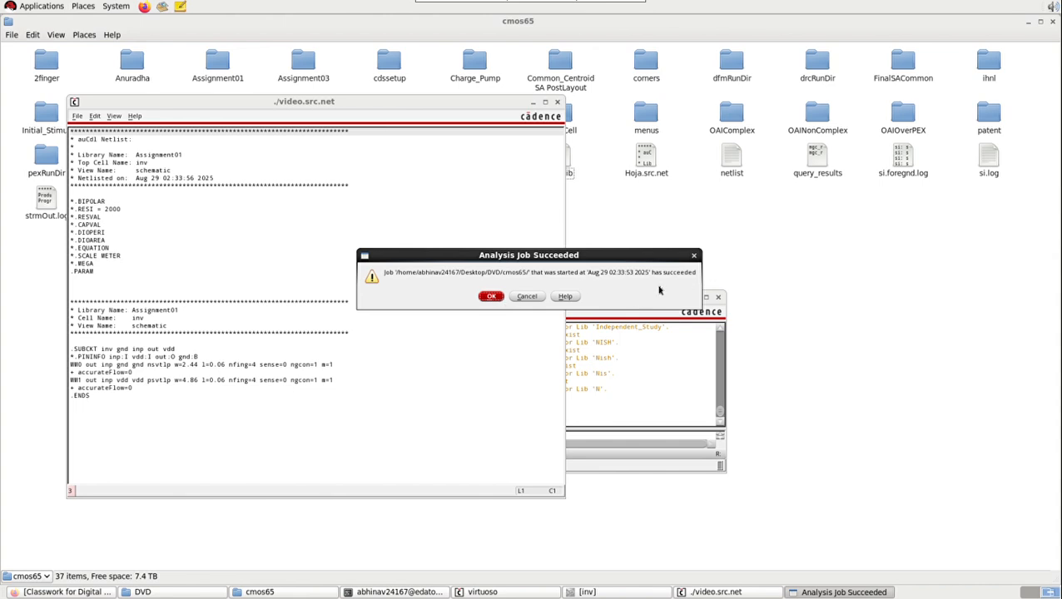
pyautogui.click(500, 300)
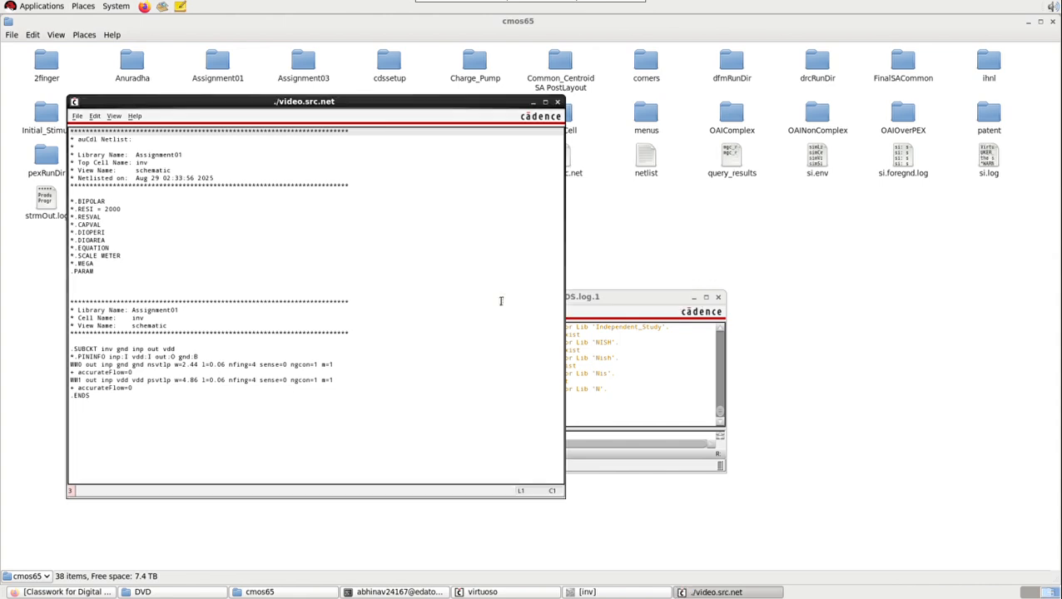
pyautogui.click(558, 104)
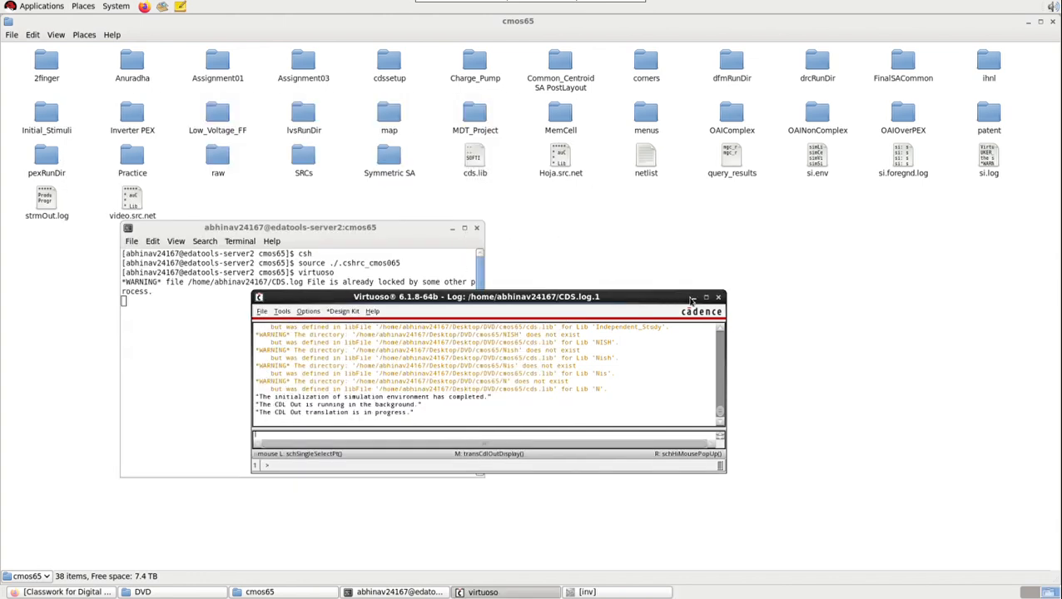
# Create a folder named DVDVideo in cmos65 and move video.src.net into it
pyautogui.click(694, 297)
pyautogui.click(452, 228)
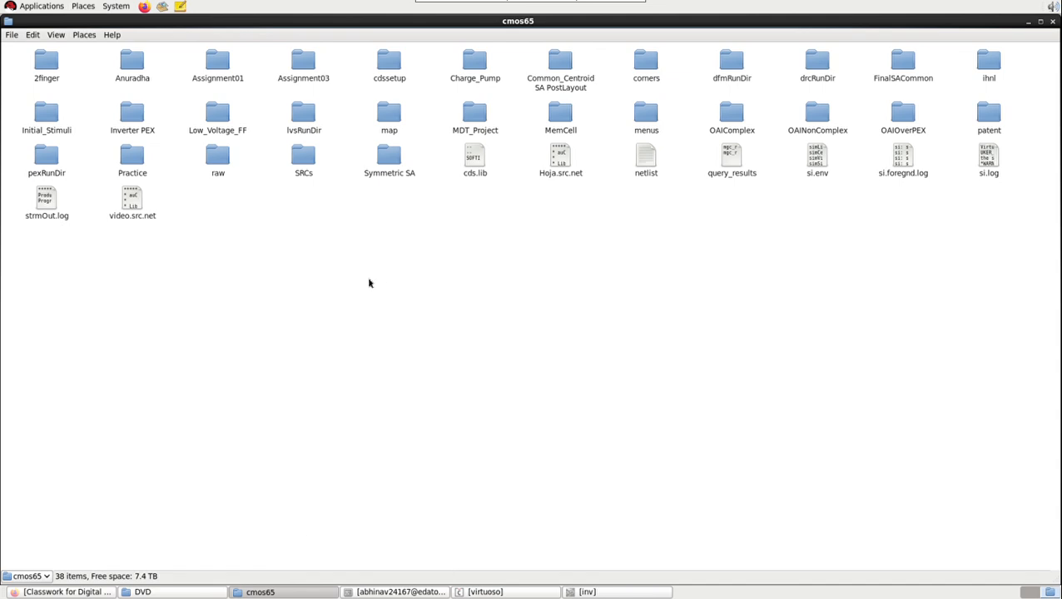
pyautogui.click(140, 213)
pyautogui.rightClick(393, 235)
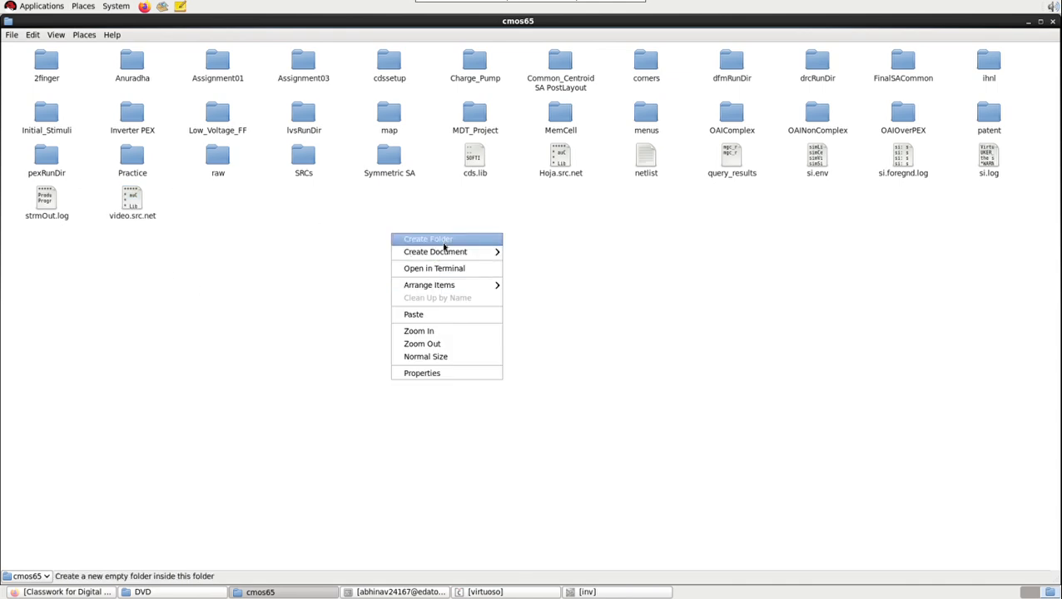
pyautogui.click(446, 241)
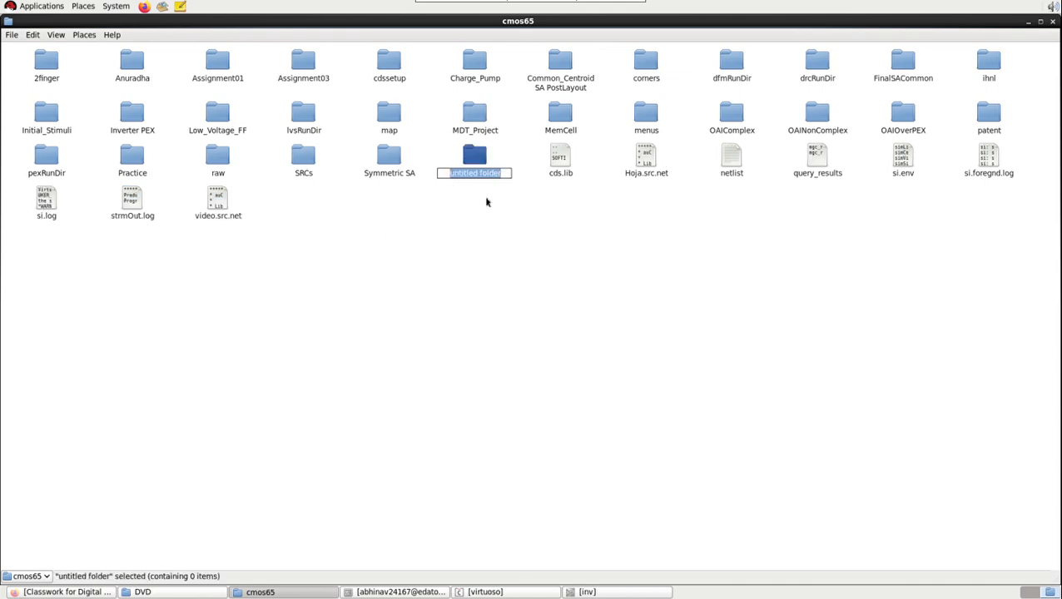
pyautogui.write('DVDVideo')
pyautogui.press('Return')
pyautogui.moveTo(214, 208); pyautogui.dragTo(902, 59)
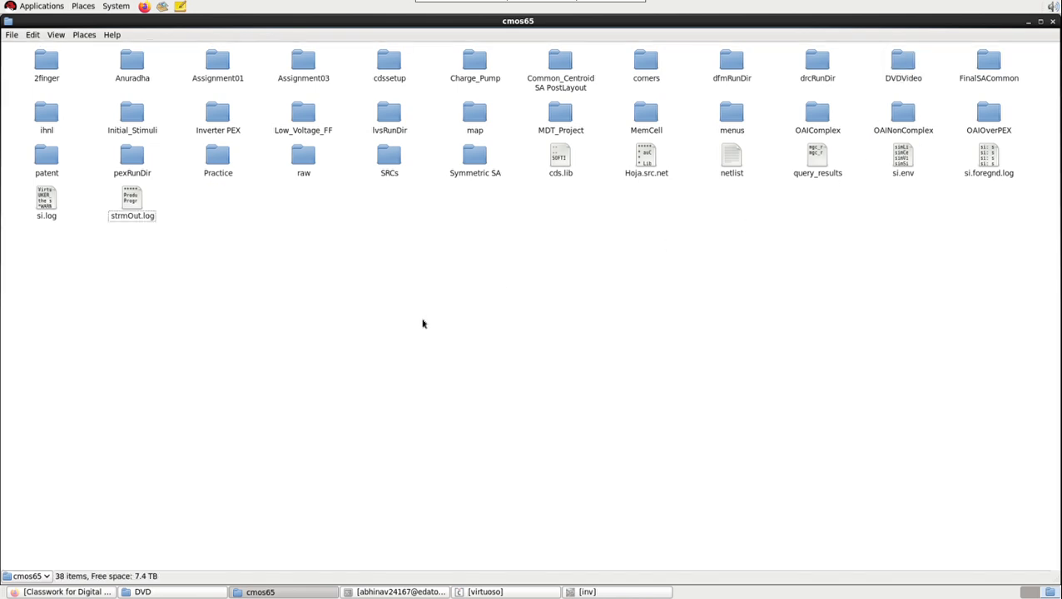
# Open video.src.net from the DVDVideo folder and examine its subcircuit definition and transistor lines
pyautogui.doubleClick(903, 60)
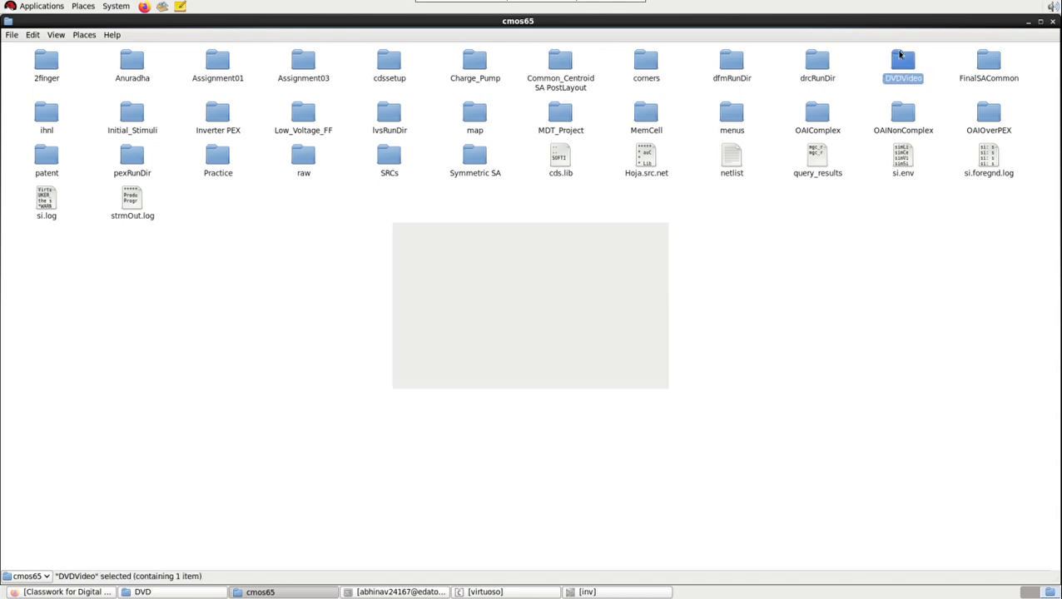
pyautogui.doubleClick(437, 261)
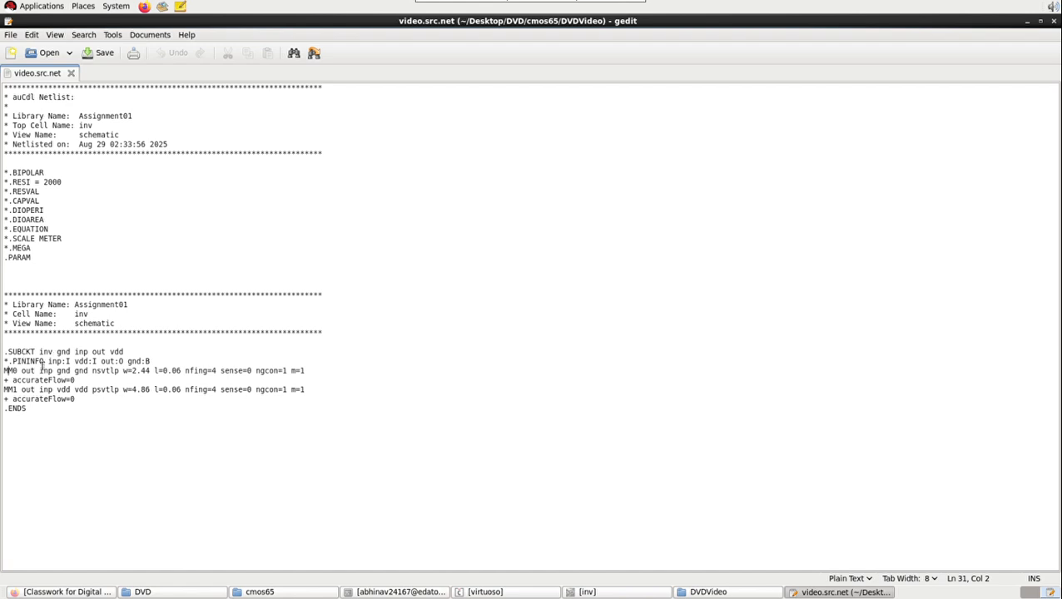
pyautogui.moveTo(39, 353); pyautogui.dragTo(65, 359)
pyautogui.moveTo(93, 372); pyautogui.dragTo(121, 374)
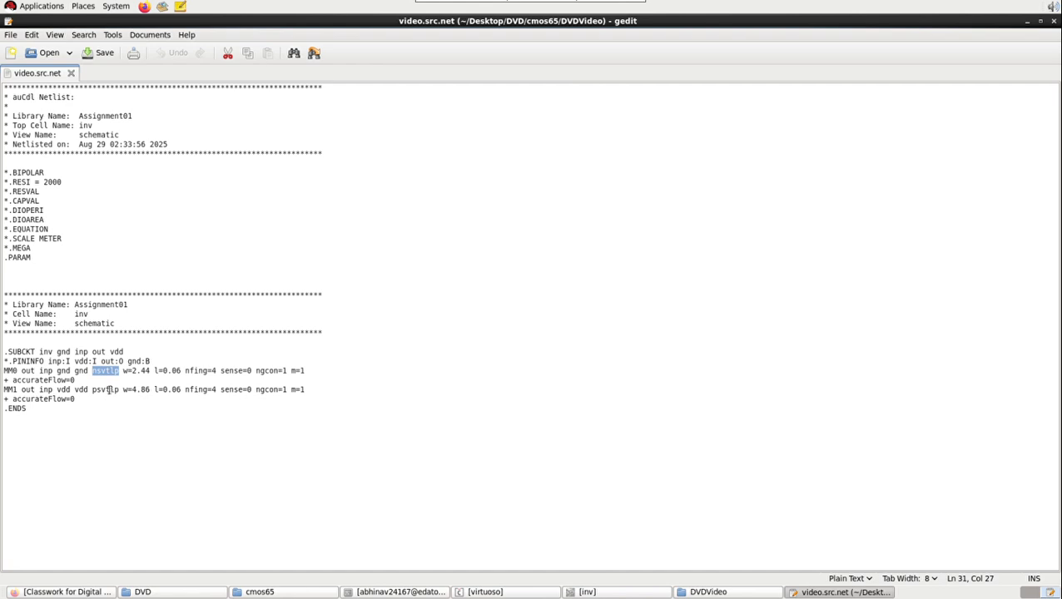
pyautogui.moveTo(8, 363); pyautogui.dragTo(8, 370)
pyautogui.click(13, 372)
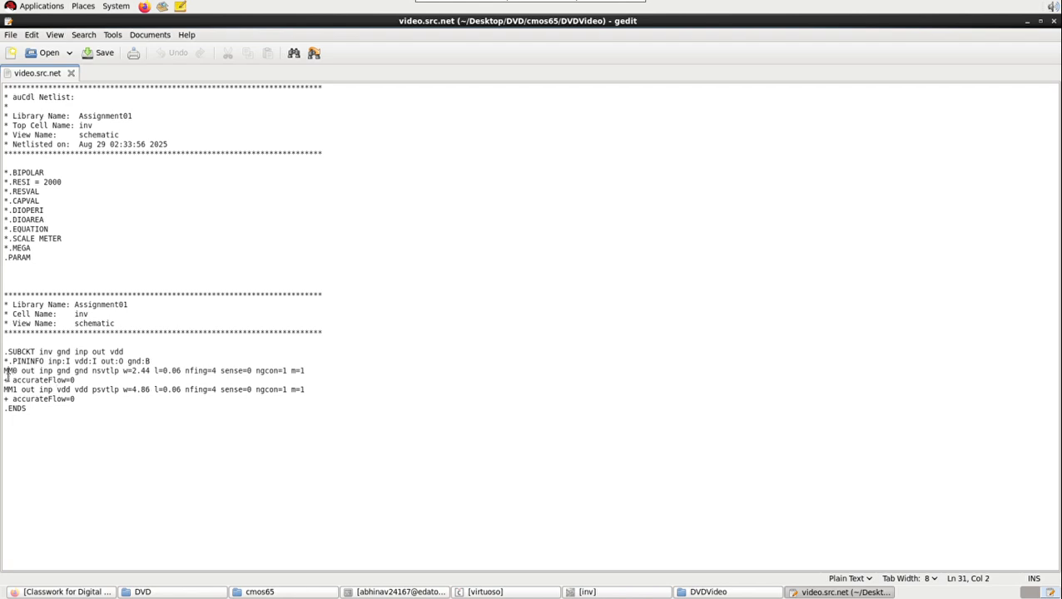
pyautogui.click(54, 372)
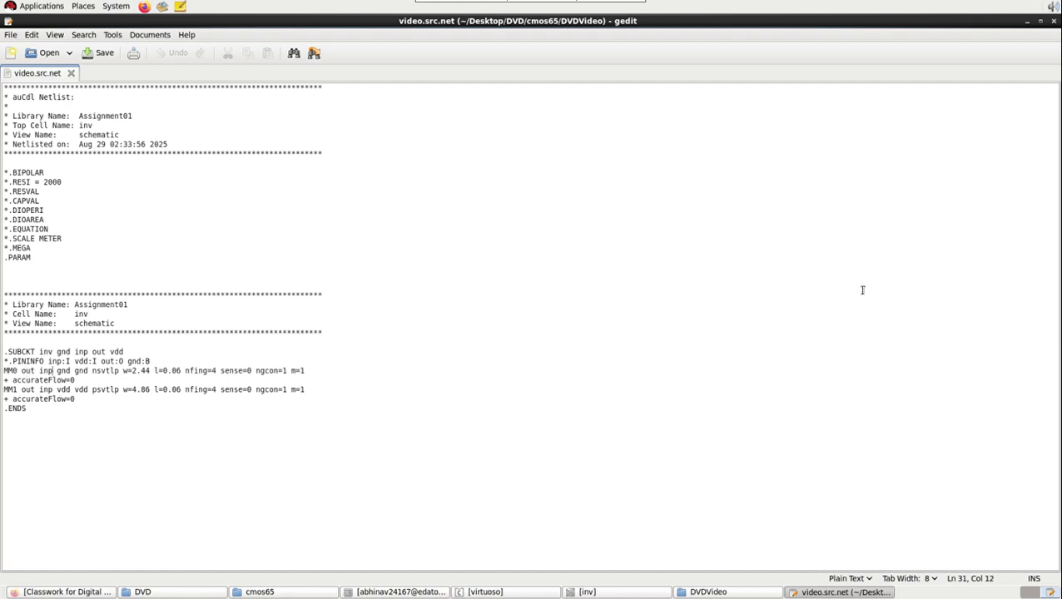
# Prefix the MM0 and MM1 transistor instance names in the netlist with X
pyautogui.click(7, 372)
pyautogui.moveTo(7, 372); pyautogui.dragTo(3, 390)
pyautogui.press('Right')
pyautogui.write('X')
pyautogui.click(4, 371)
pyautogui.write('X')
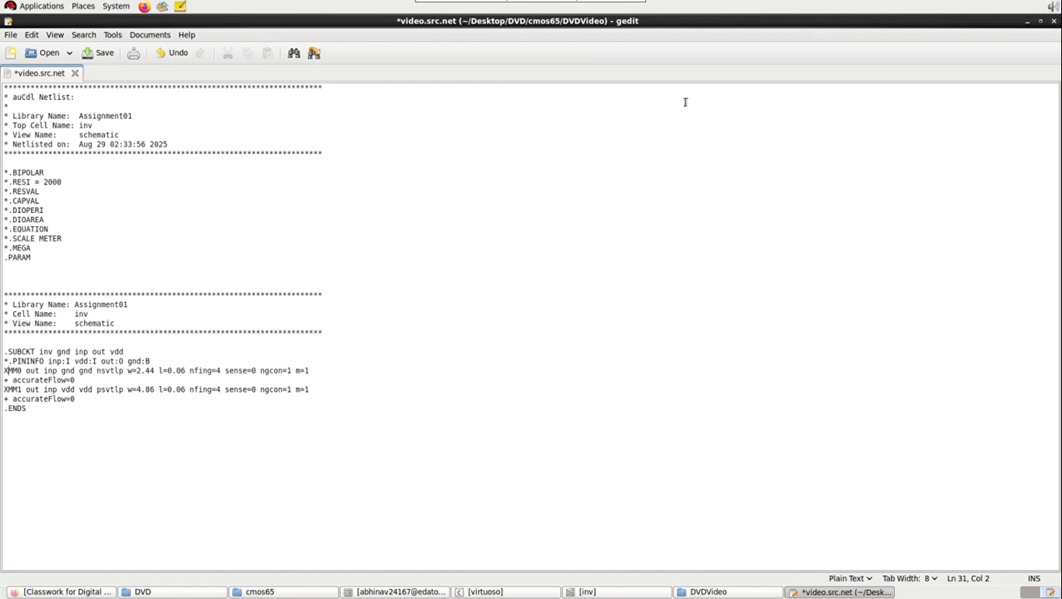
# Save the edited video.src.net netlist and close the text editor
pyautogui.click(98, 52)
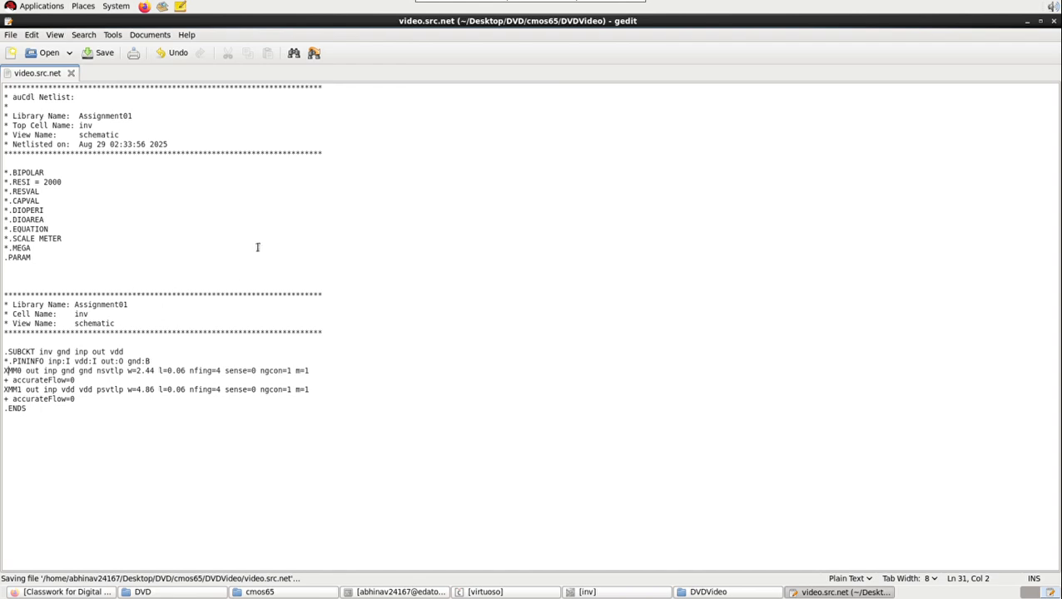
pyautogui.click(1054, 21)
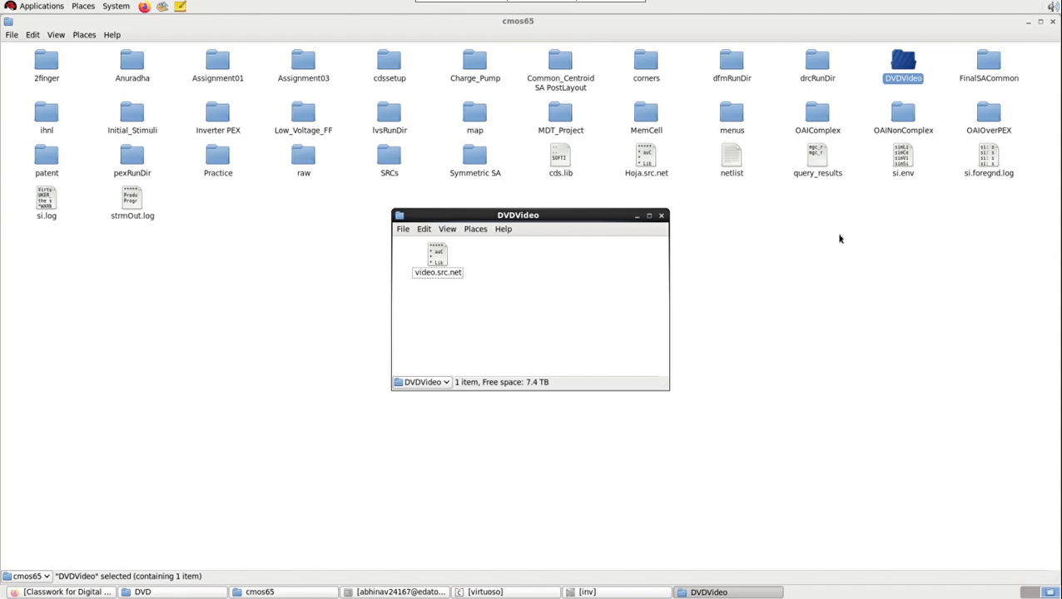
# Copy inv.cir from the inv folder inside Assignment01 into the DVDVideo folder
pyautogui.doubleClick(217, 60)
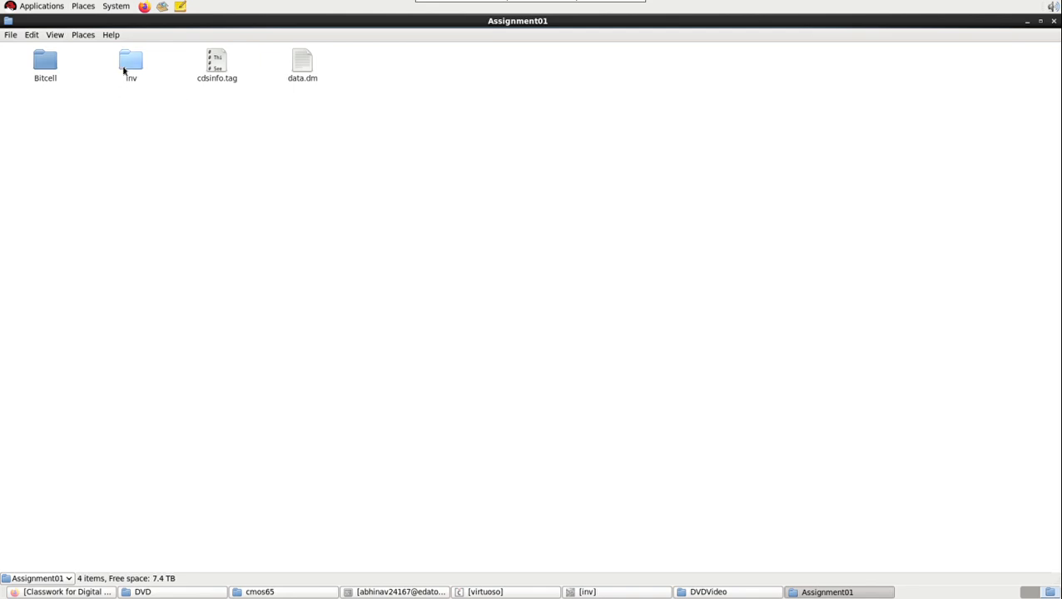
pyautogui.doubleClick(127, 66)
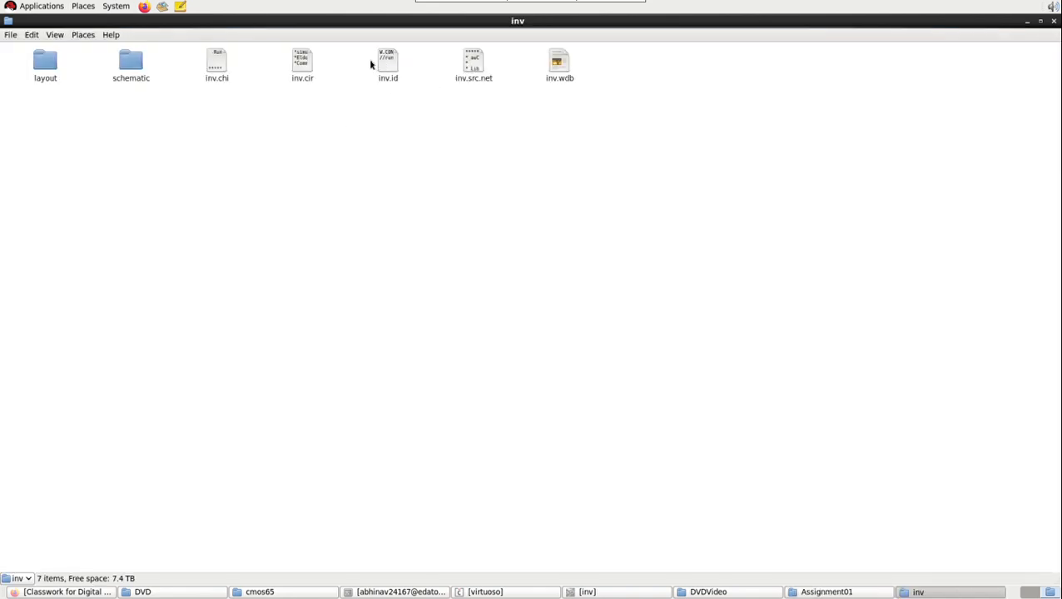
pyautogui.rightClick(300, 64)
pyautogui.click(341, 116)
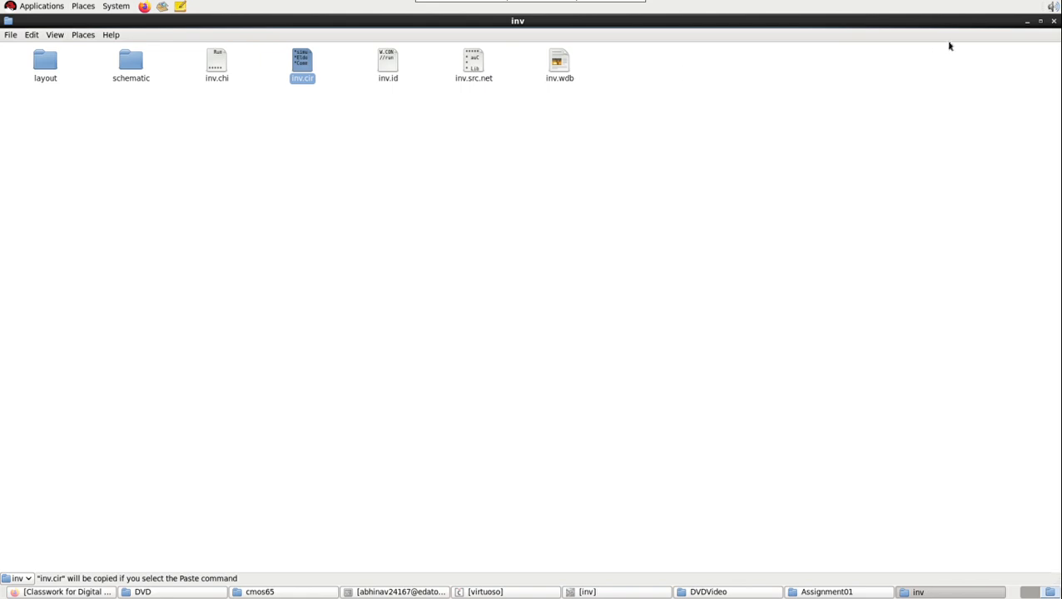
pyautogui.click(1054, 21)
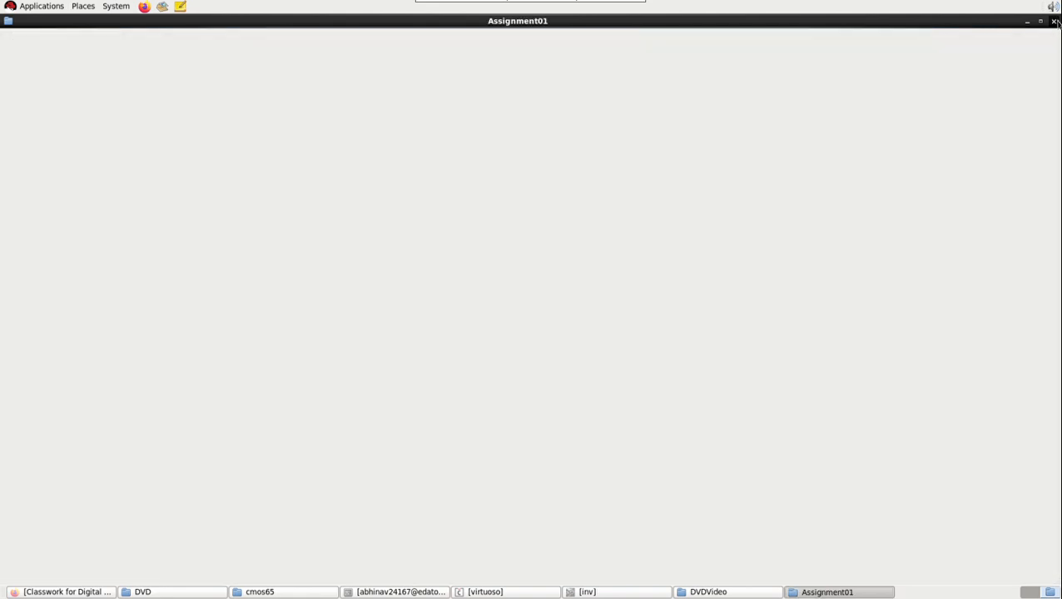
pyautogui.click(905, 58)
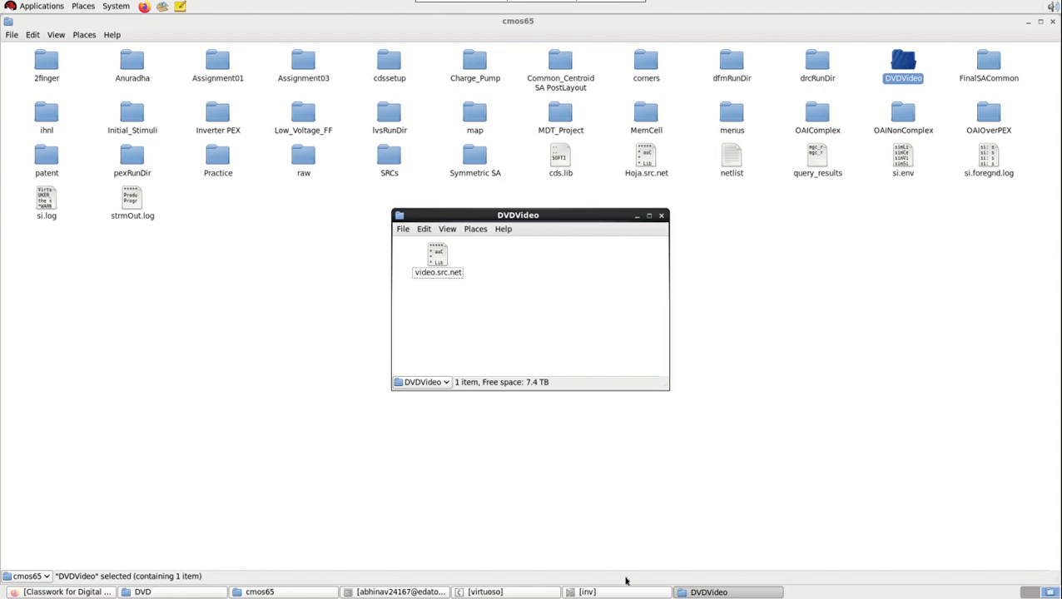
pyautogui.click(718, 591)
pyautogui.click(720, 594)
pyautogui.rightClick(510, 244)
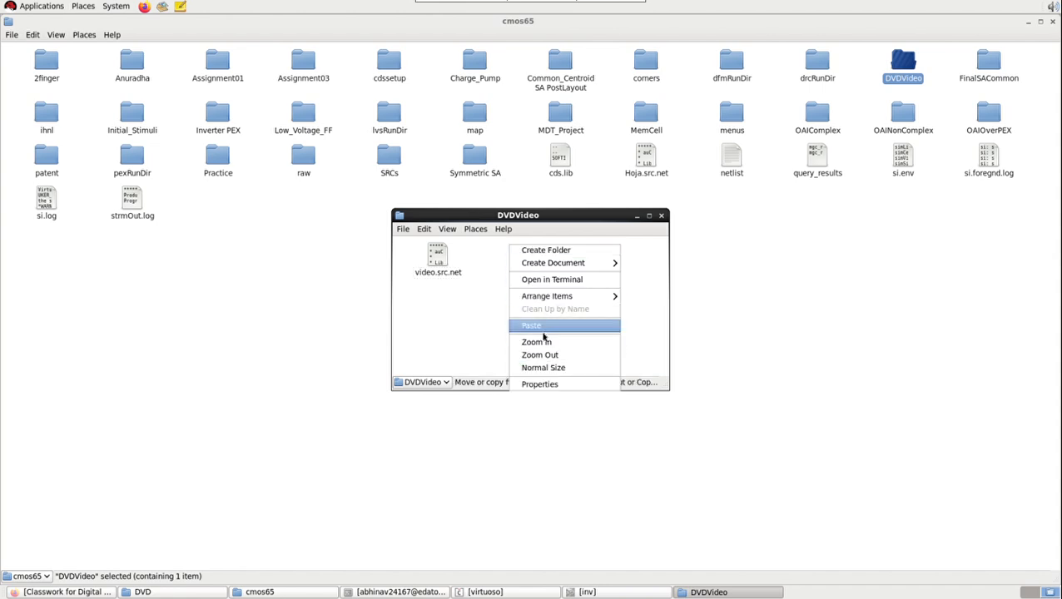
pyautogui.click(541, 327)
pyautogui.click(494, 309)
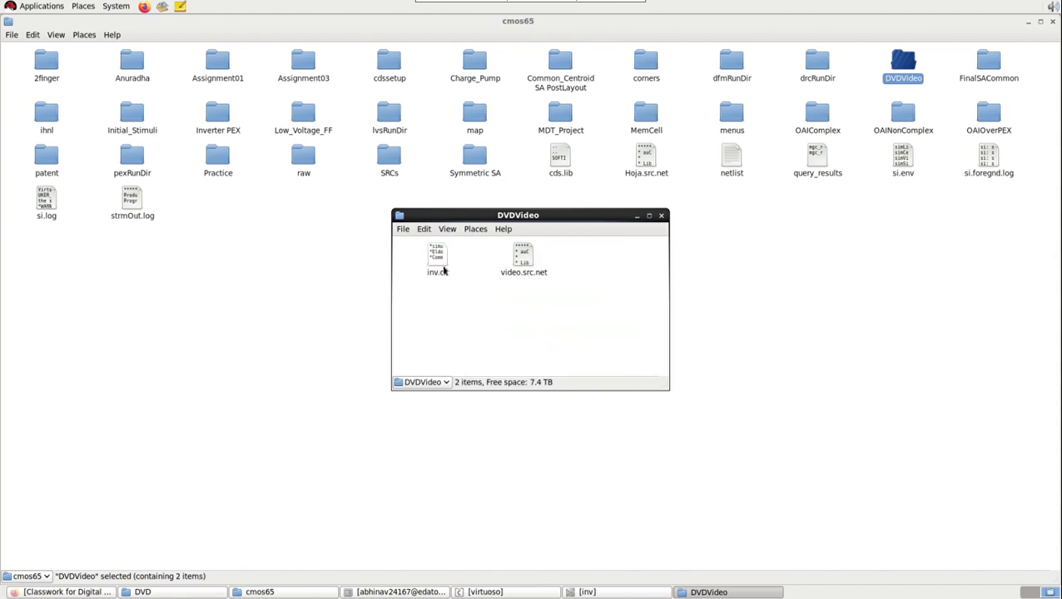
# Open video.src.net and inv.cir from DVDVideo and examine the include, parameter, stimulus, measurement and analysis statements in inv.cir
pyautogui.doubleClick(523, 255)
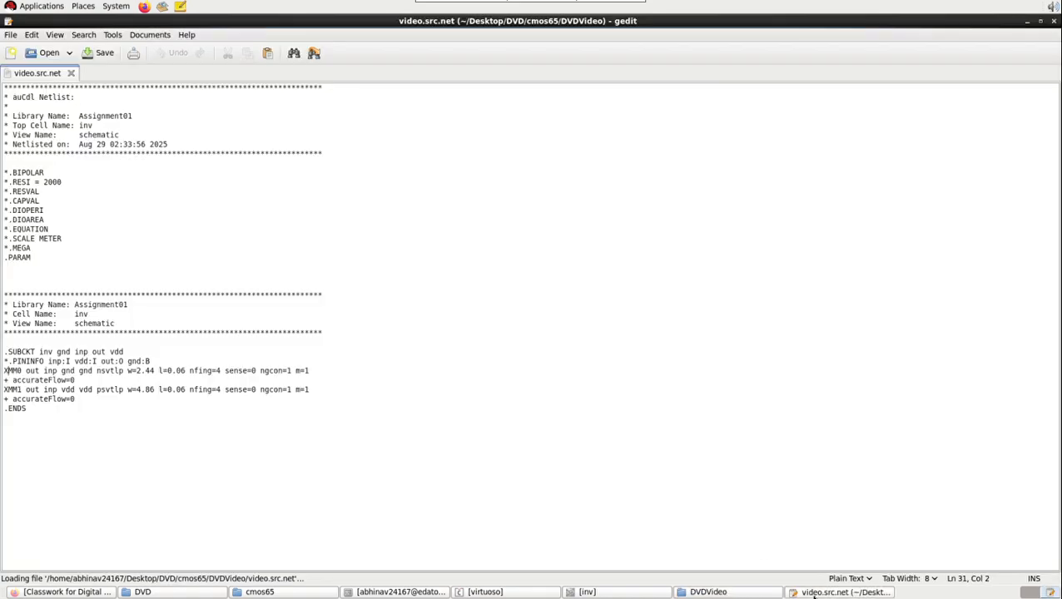
pyautogui.click(841, 592)
pyautogui.doubleClick(437, 260)
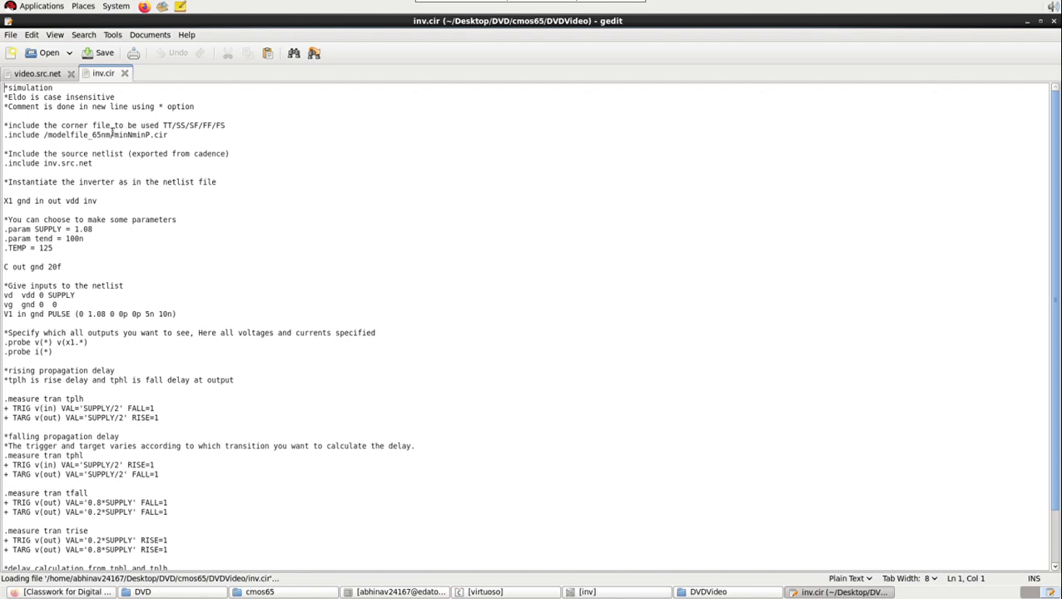
pyautogui.scroll(-2, 122, 337)
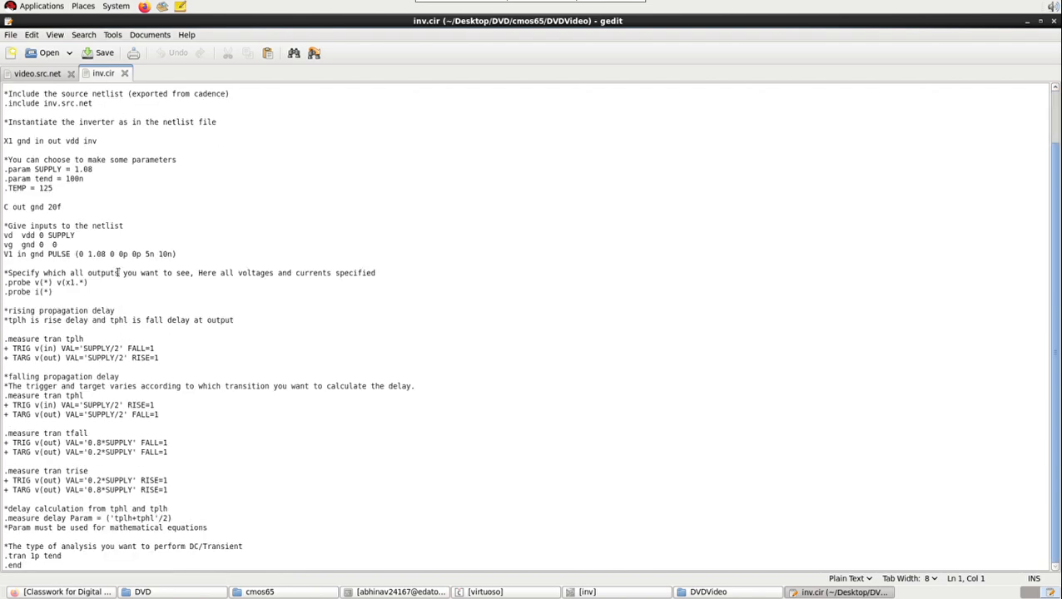
pyautogui.scroll(3, 109, 249)
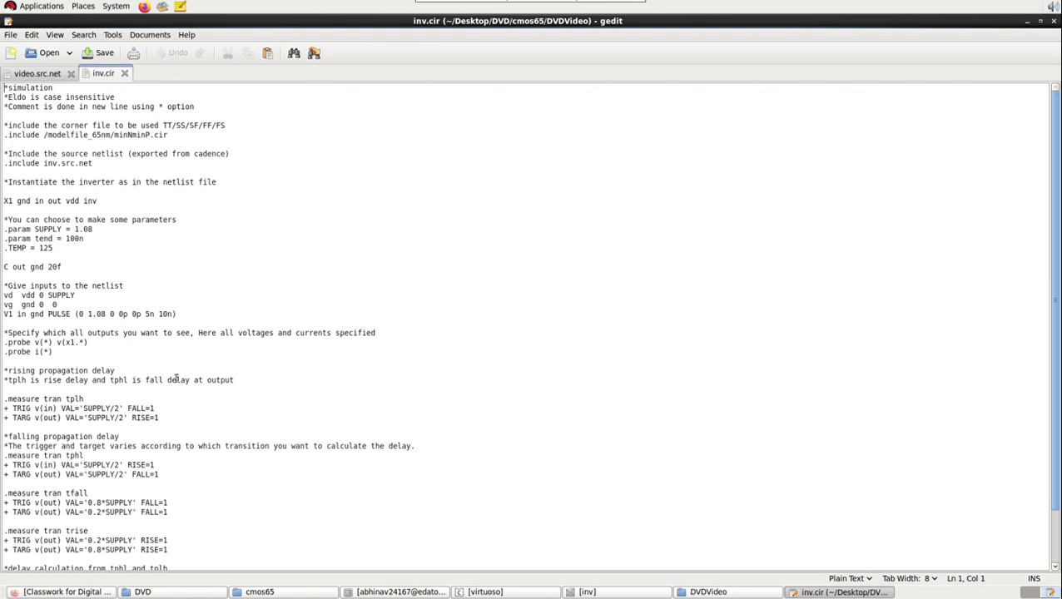
pyautogui.scroll(-3, 177, 380)
pyautogui.scroll(3, 10, 220)
pyautogui.scroll(-2, 95, 494)
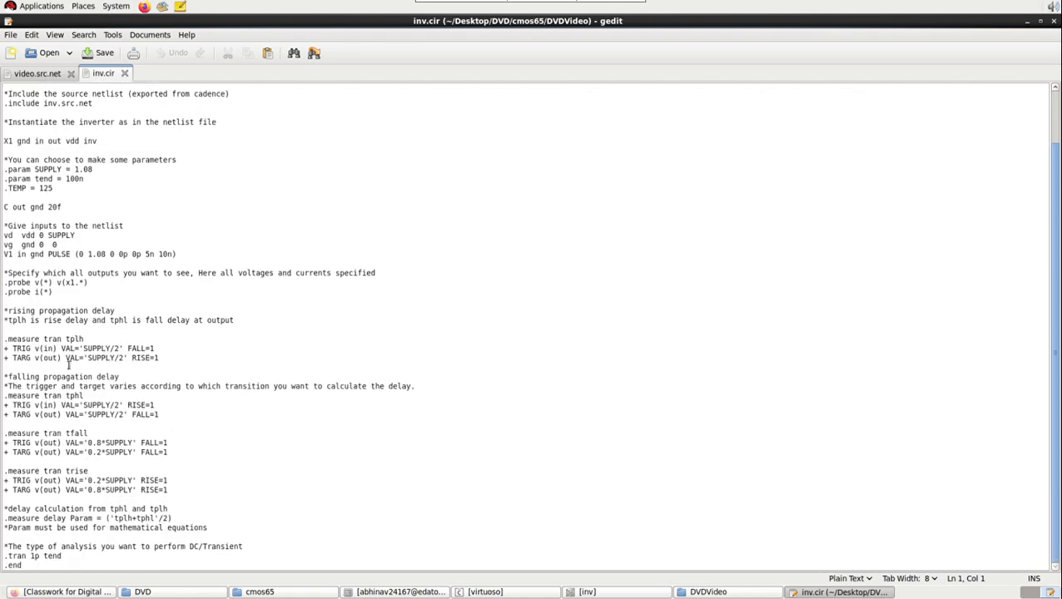
pyautogui.scroll(2, 75, 369)
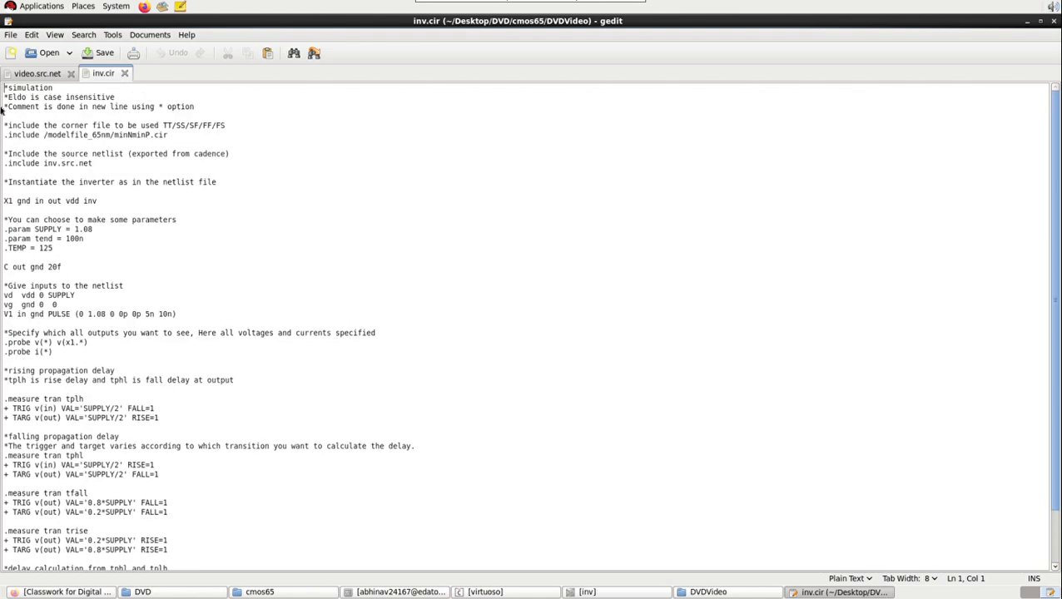
# Compare the subcircuit name in video.src.net with the X1 instance line and the netlist include line in inv.cir
pyautogui.click(33, 79)
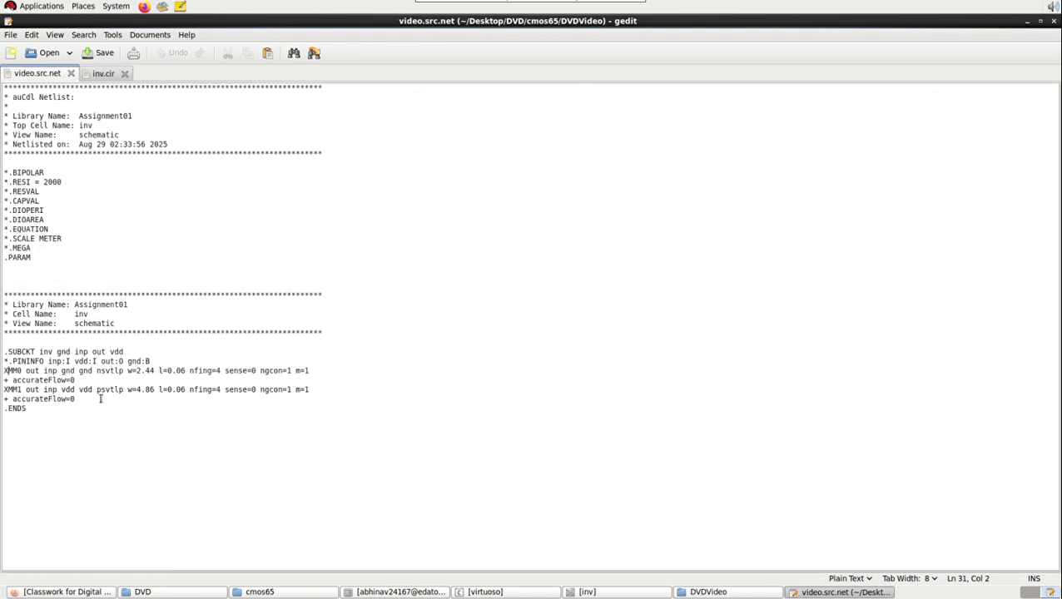
pyautogui.doubleClick(45, 353)
pyautogui.click(97, 75)
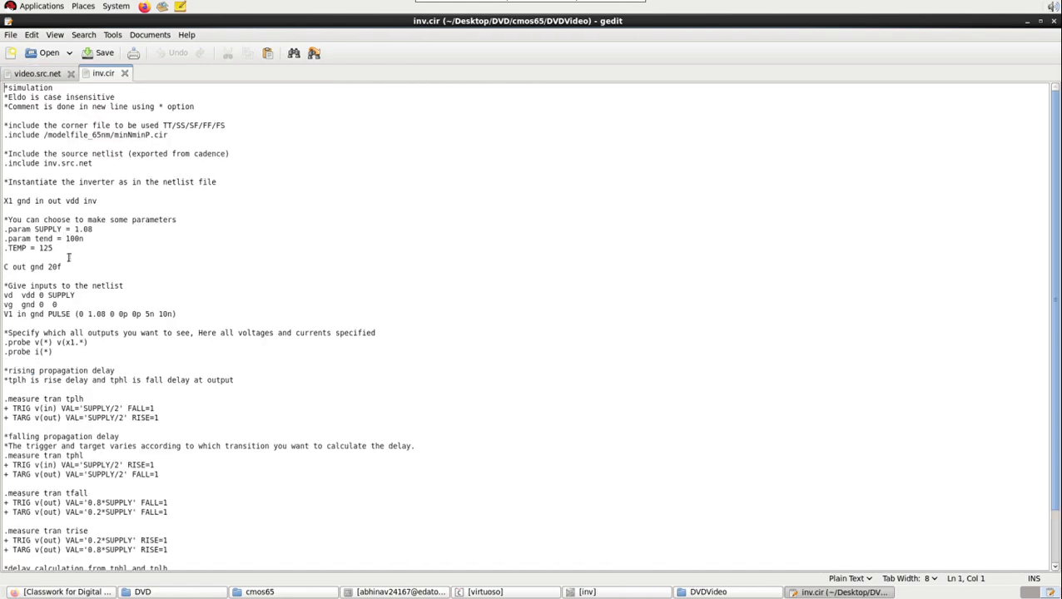
pyautogui.doubleClick(90, 201)
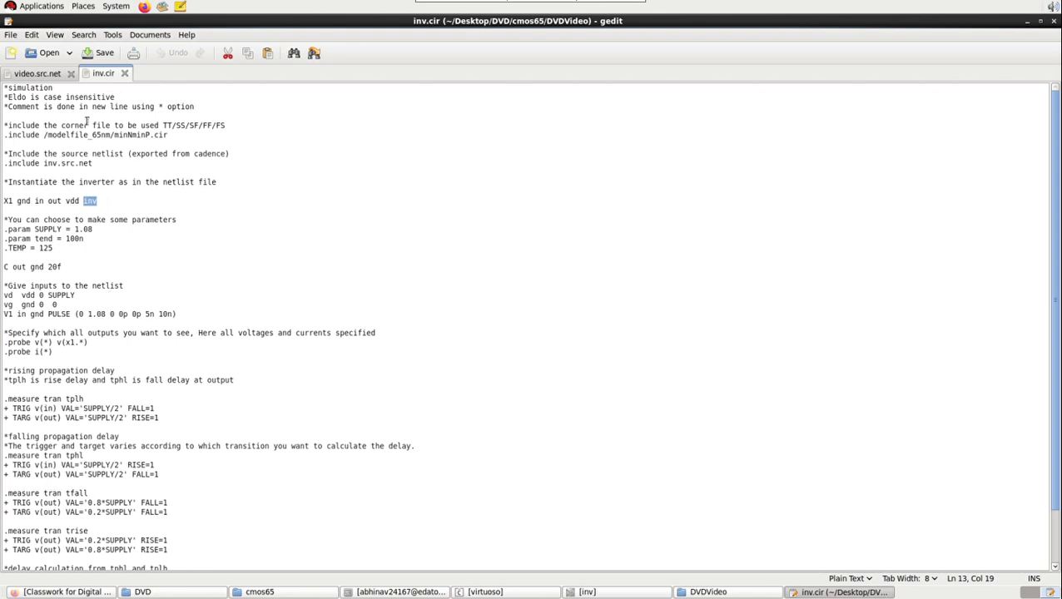
pyautogui.click(52, 163)
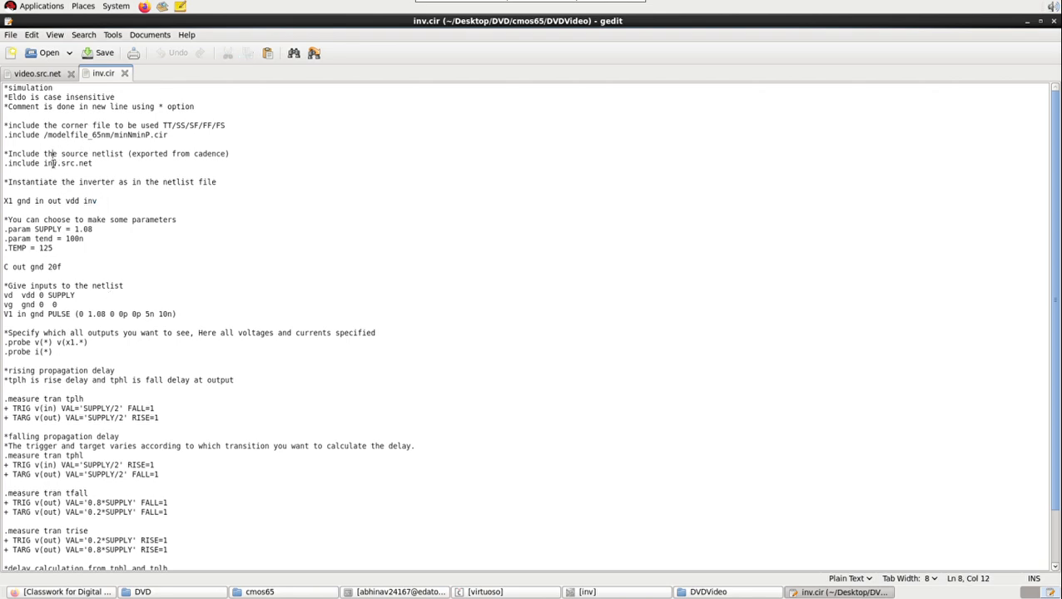
pyautogui.press('Down')
pyautogui.press('Right')
# Copy inv.src.net from the inv folder inside Assignment01 into the DVDVideo folder
pyautogui.click(1027, 21)
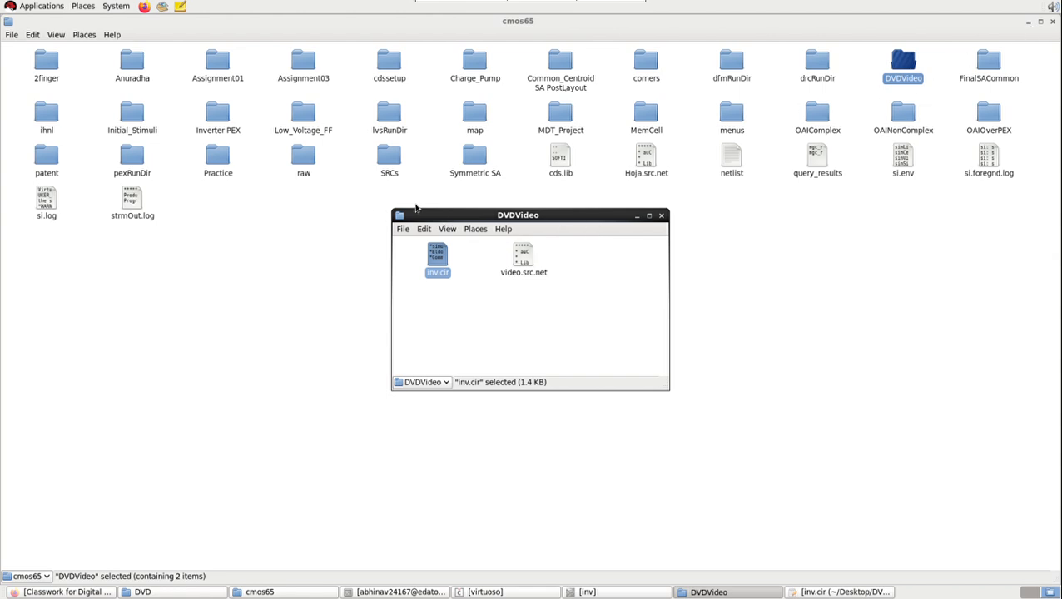
pyautogui.doubleClick(221, 63)
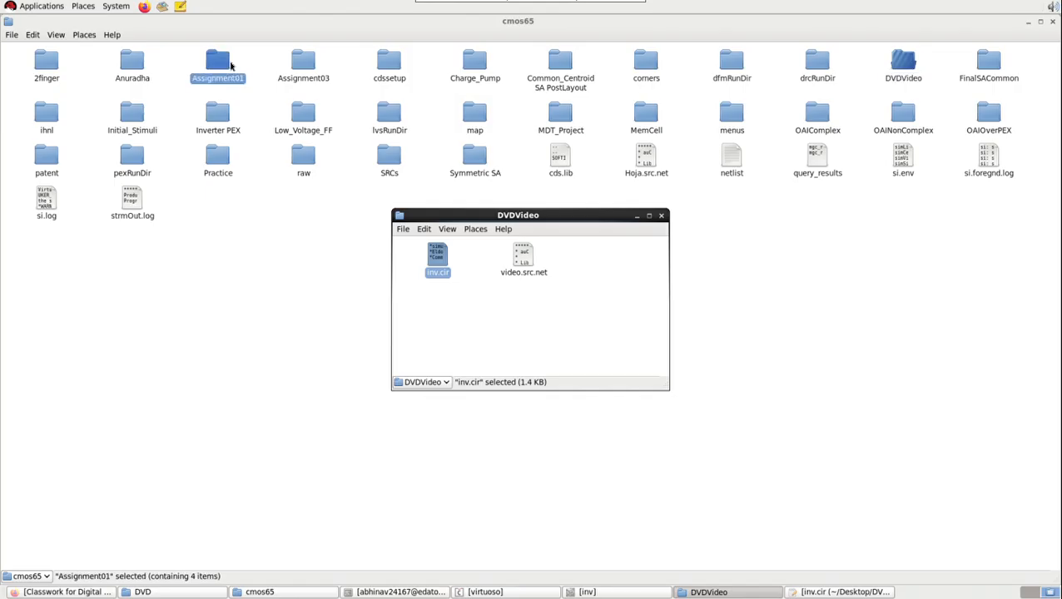
pyautogui.doubleClick(131, 64)
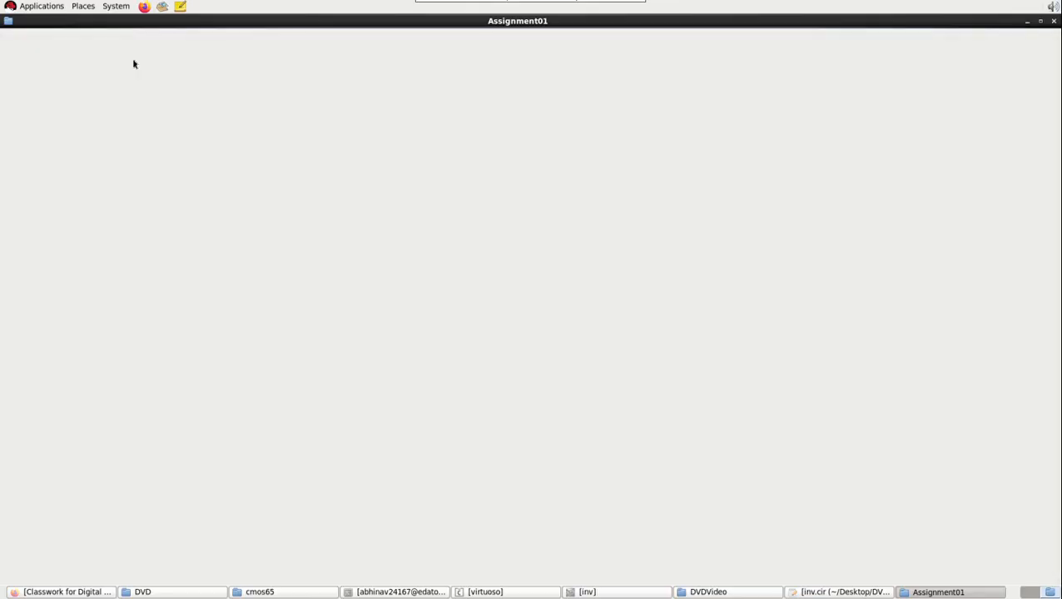
pyautogui.click(473, 63)
pyautogui.rightClick(471, 56)
pyautogui.click(514, 108)
pyautogui.click(1054, 22)
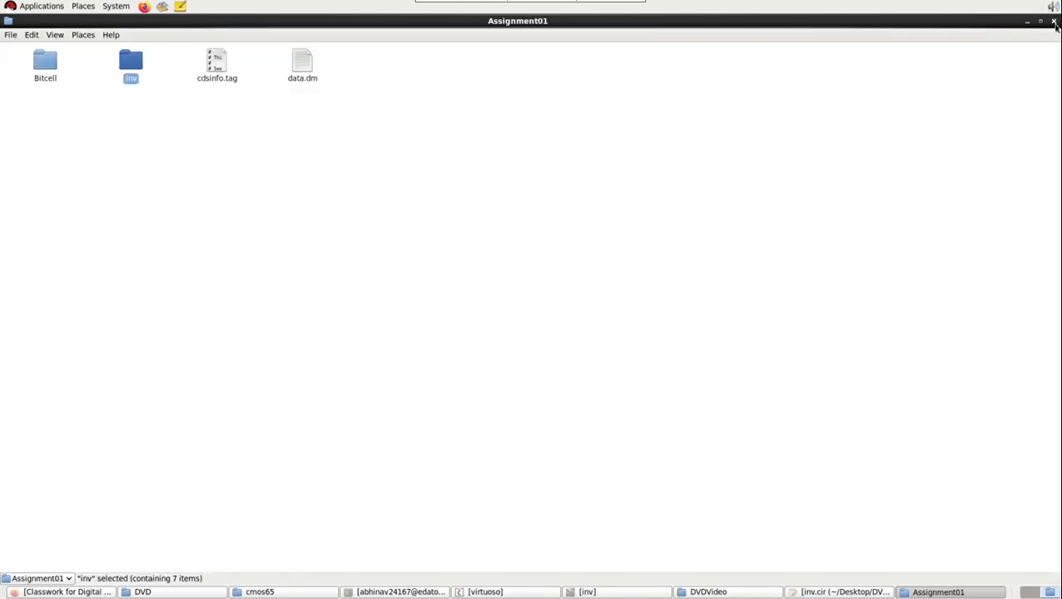
pyautogui.click(1054, 22)
pyautogui.click(612, 287)
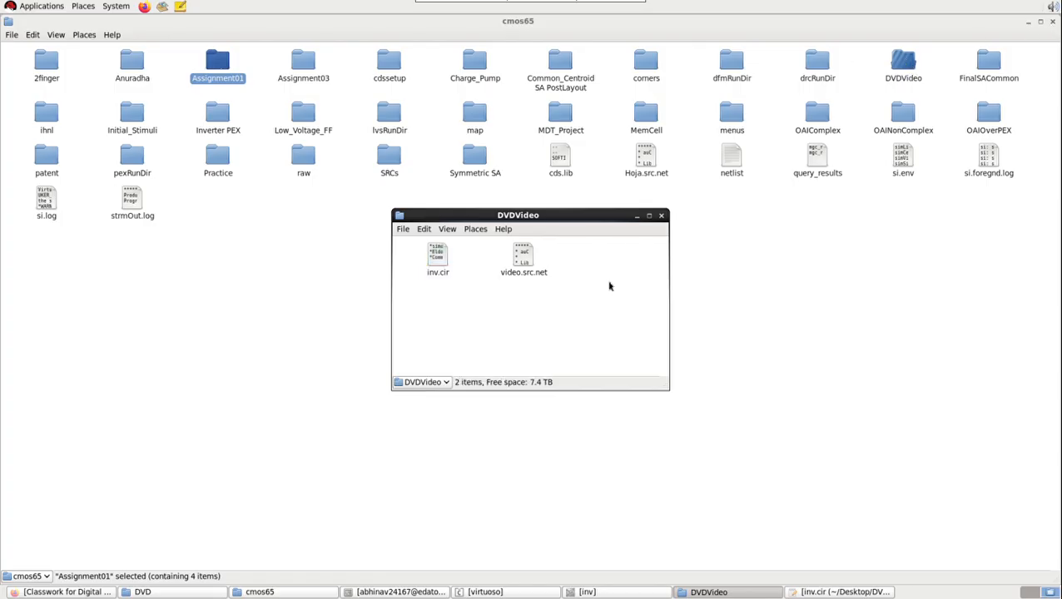
pyautogui.rightClick(597, 266)
pyautogui.click(643, 345)
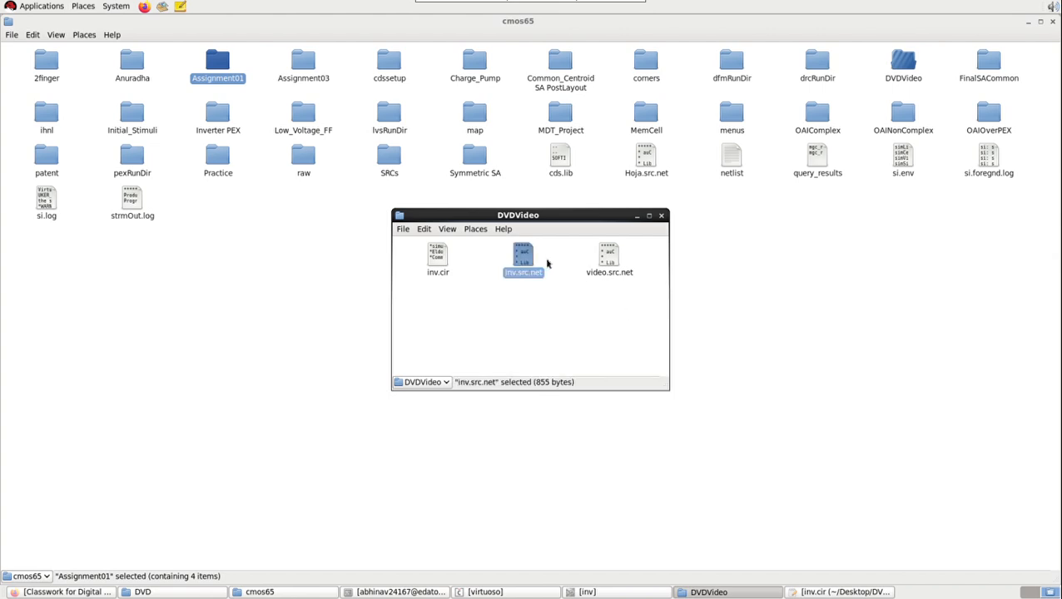
pyautogui.click(587, 265)
# Open inv.src.net from DVDVideo, arrange video.src.net beside it in the editor and compare the two netlists
pyautogui.doubleClick(525, 256)
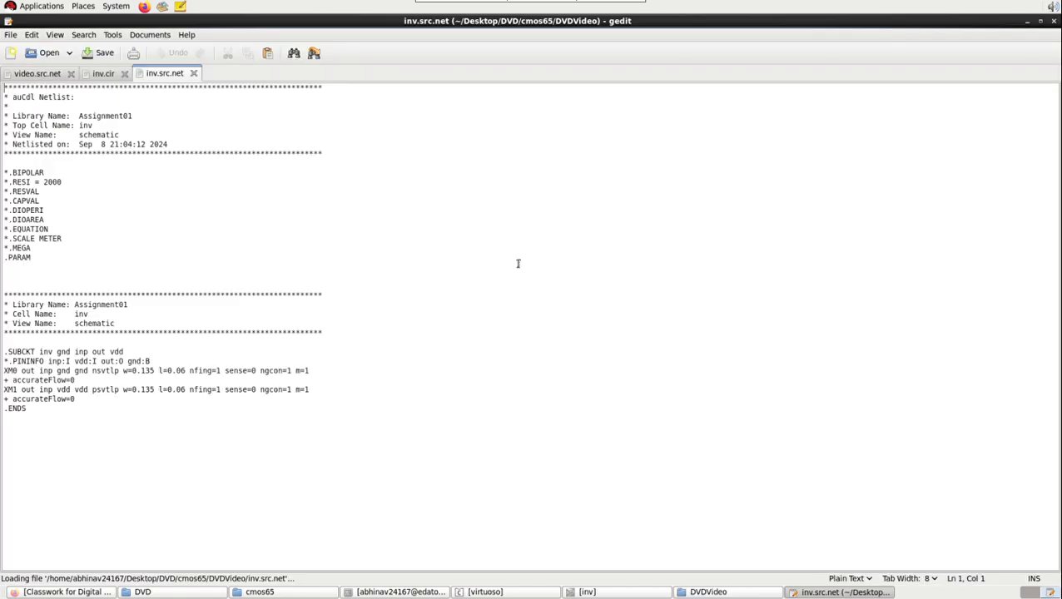
pyautogui.click(106, 75)
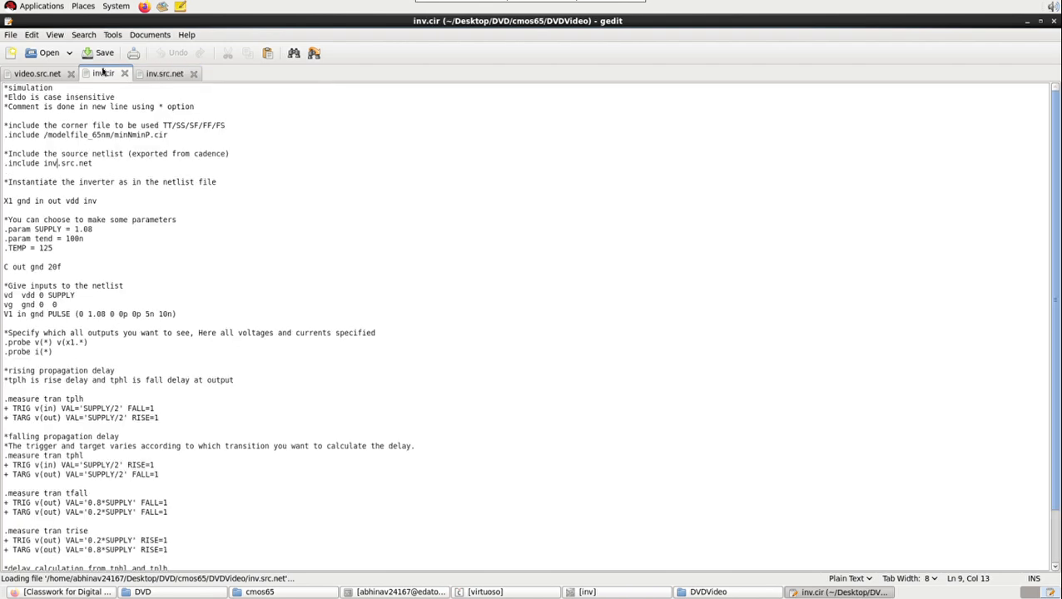
pyautogui.moveTo(44, 74); pyautogui.dragTo(114, 77)
pyautogui.click(139, 74)
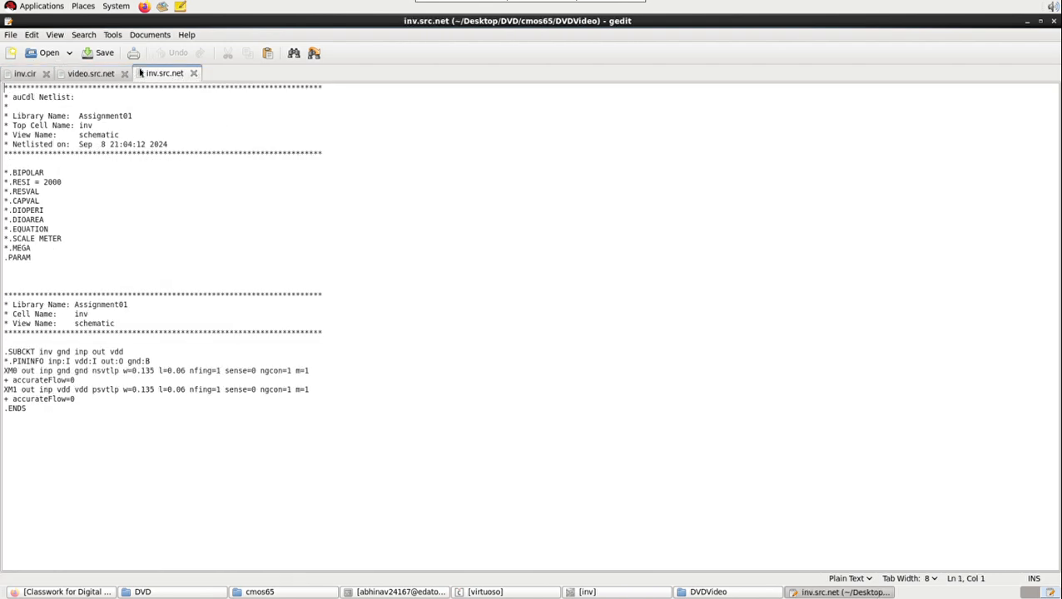
pyautogui.click(85, 74)
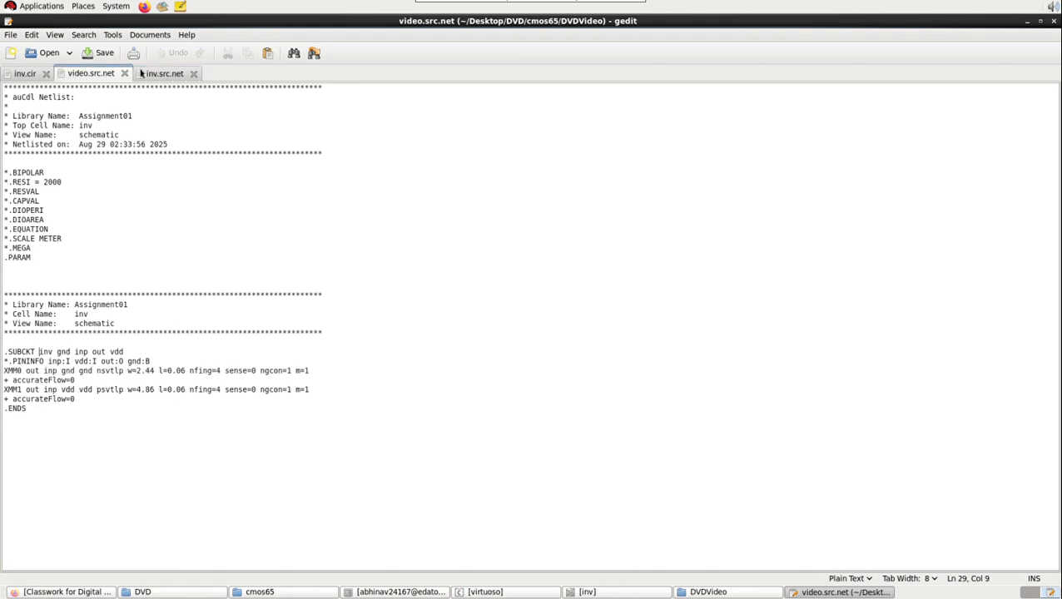
pyautogui.click(148, 74)
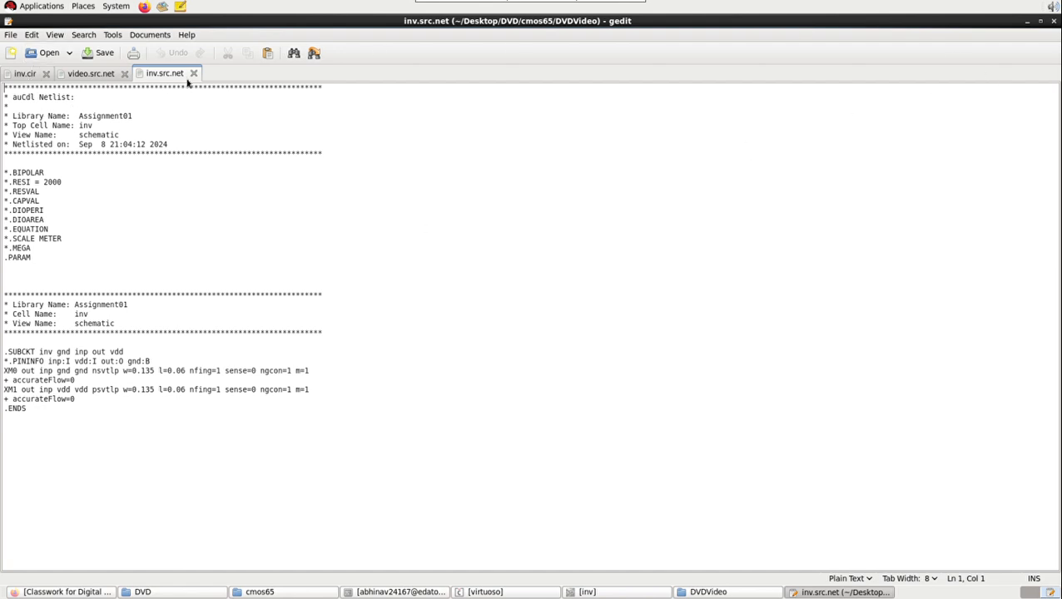
# Minimize the editor and the DVDVideo folder window, and open a terminal in the cmos65 folder
pyautogui.click(1027, 22)
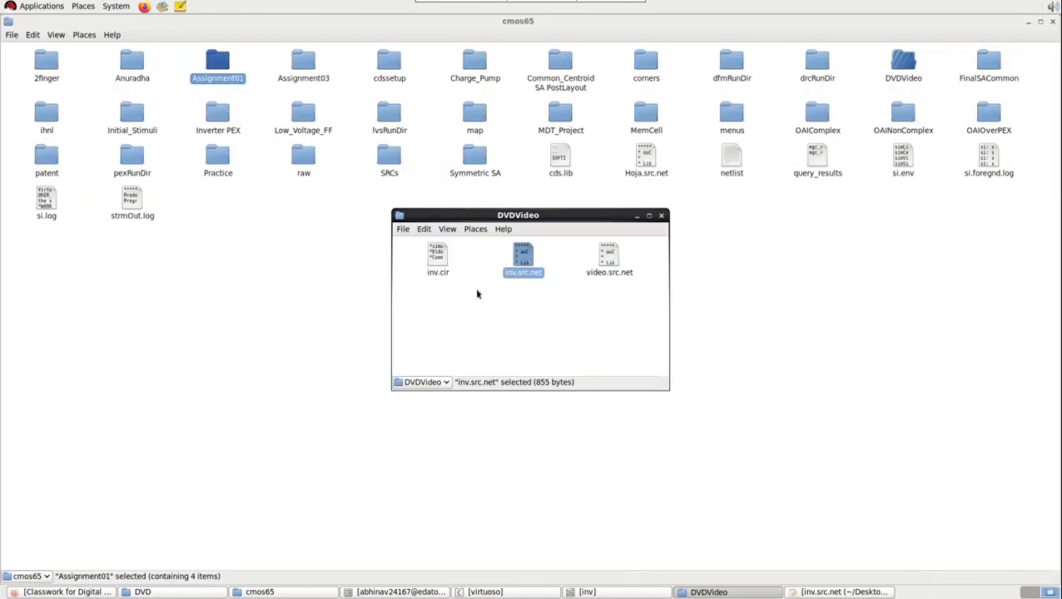
pyautogui.click(183, 276)
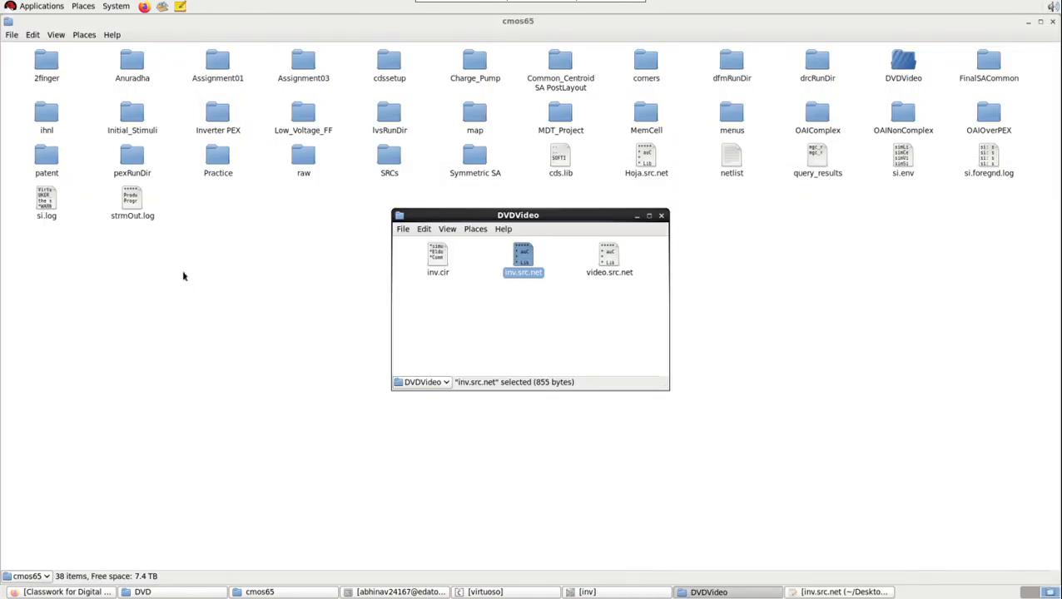
pyautogui.click(638, 217)
pyautogui.rightClick(331, 233)
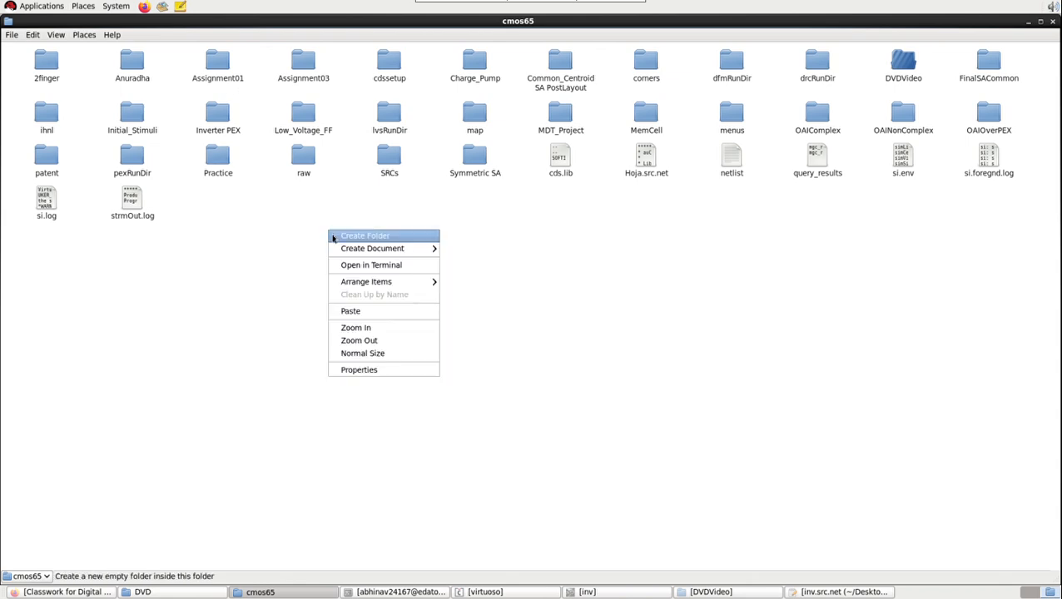
pyautogui.click(372, 265)
pyautogui.moveTo(236, 38); pyautogui.dragTo(450, 209)
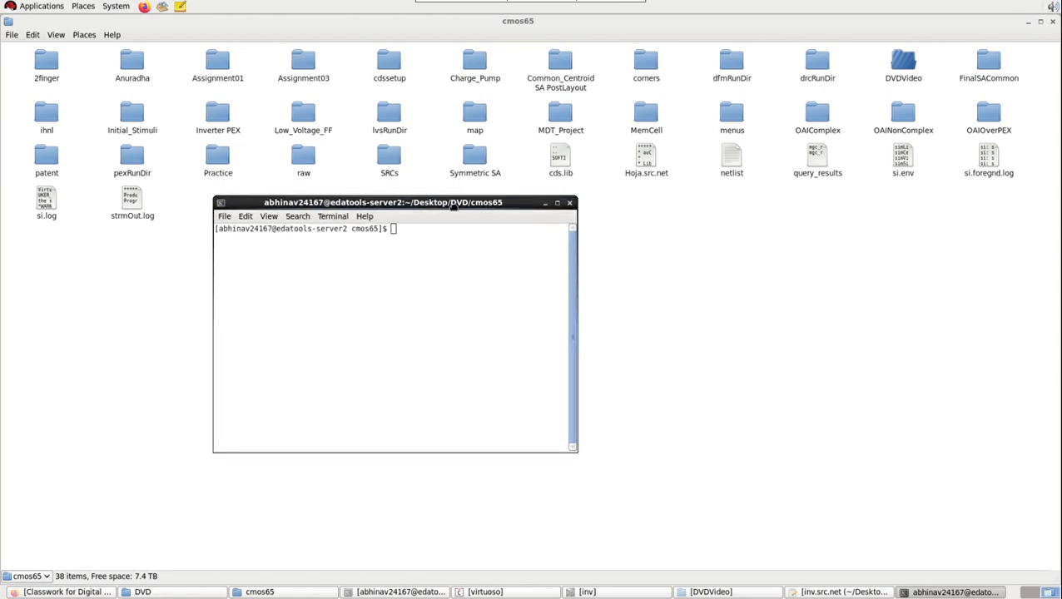
# Start a C shell in the terminal and source the Mentor setup script /mentor2020/ams.cshrc
pyautogui.write('csh')
pyautogui.press('Return')
pyautogui.write('sour')
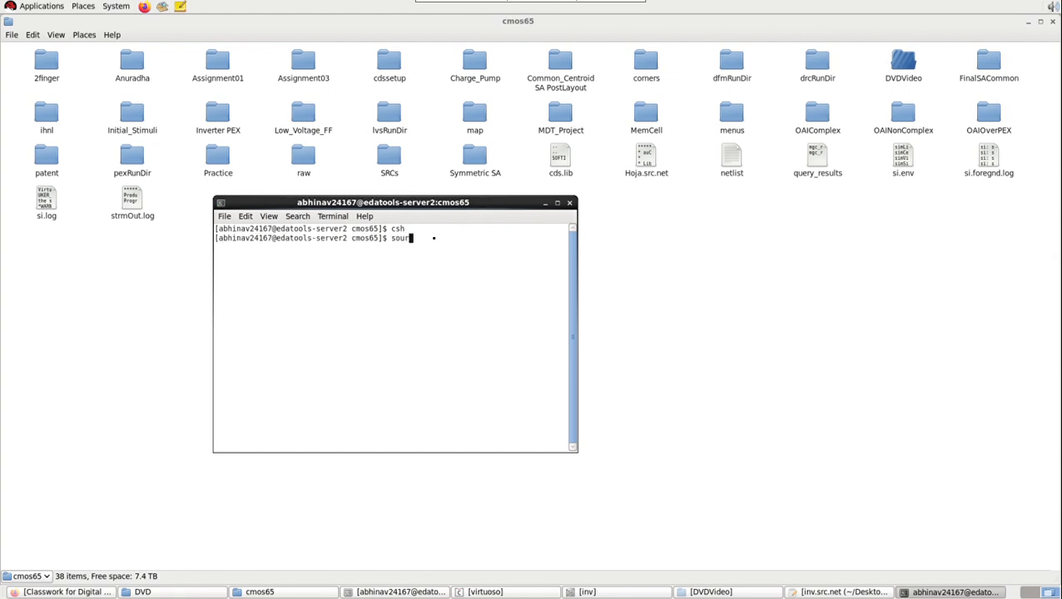
pyautogui.write('ce /mentor2020/ams.cshrc')
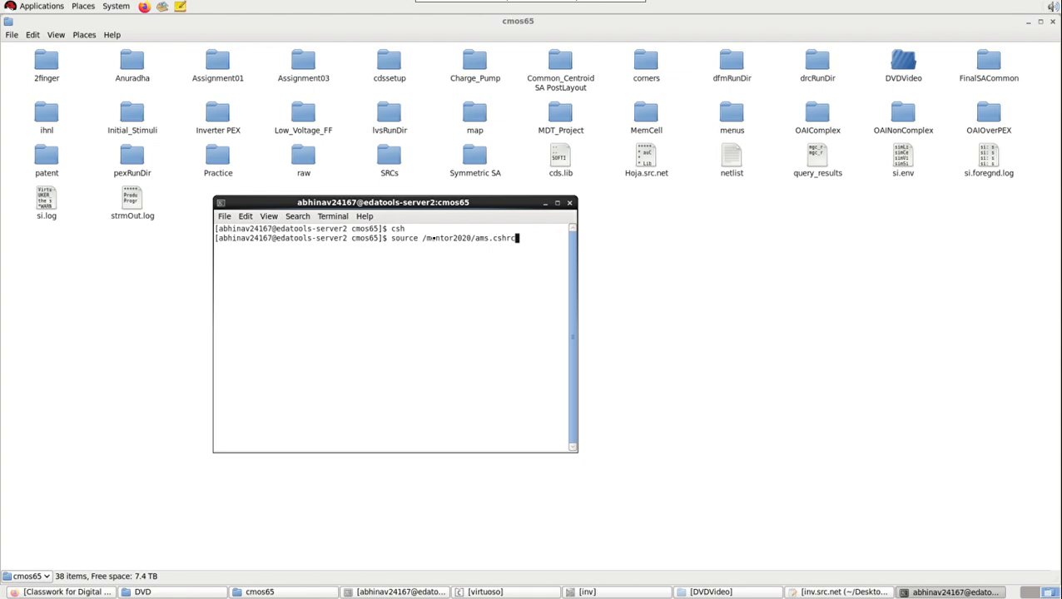
pyautogui.press('Return')
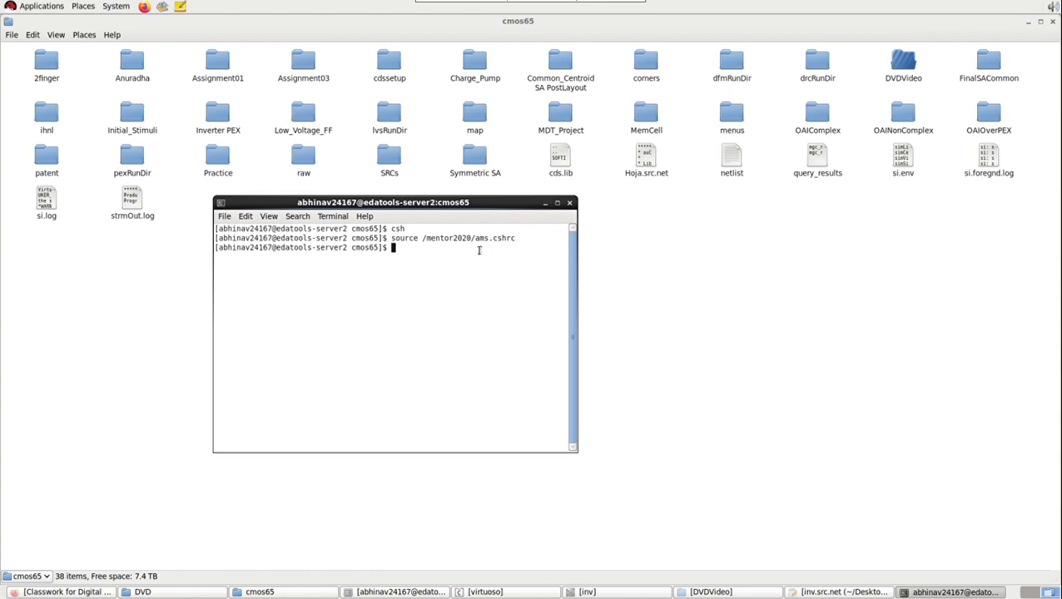
# Change the terminal's directory to DVDVideo and list its files
pyautogui.write('cd DVDVideo/')
pyautogui.press('Return')
pyautogui.write('ls')
pyautogui.press('Return')
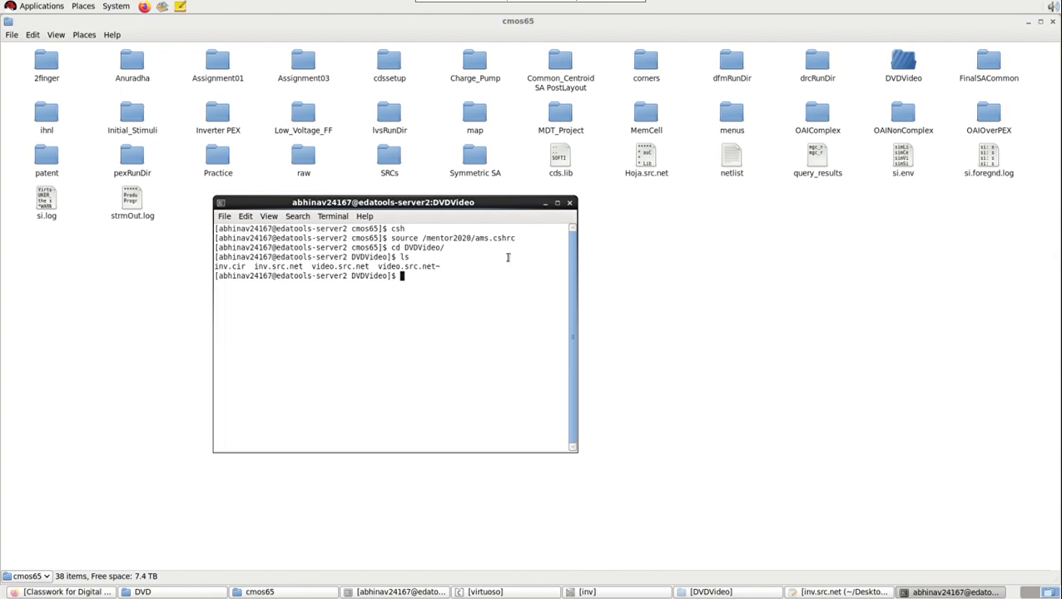
# Run the Eldo simulation of inv.cir and review its log in the maximized terminal, then restore the terminal window
pyautogui.write('eldo inv.cir')
pyautogui.press('Return')
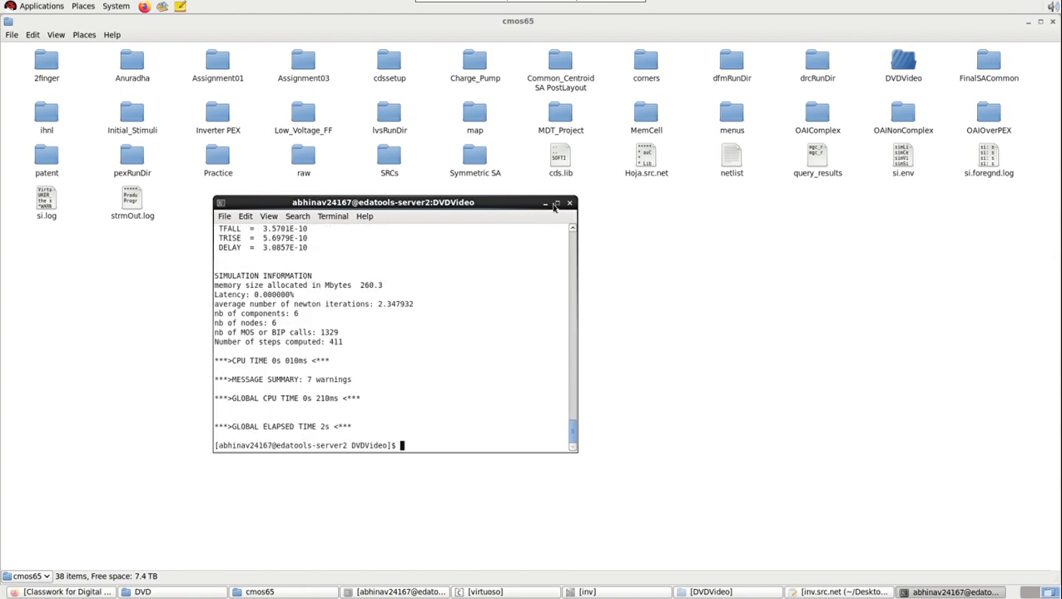
pyautogui.click(557, 204)
pyautogui.scroll(10, 85, 189)
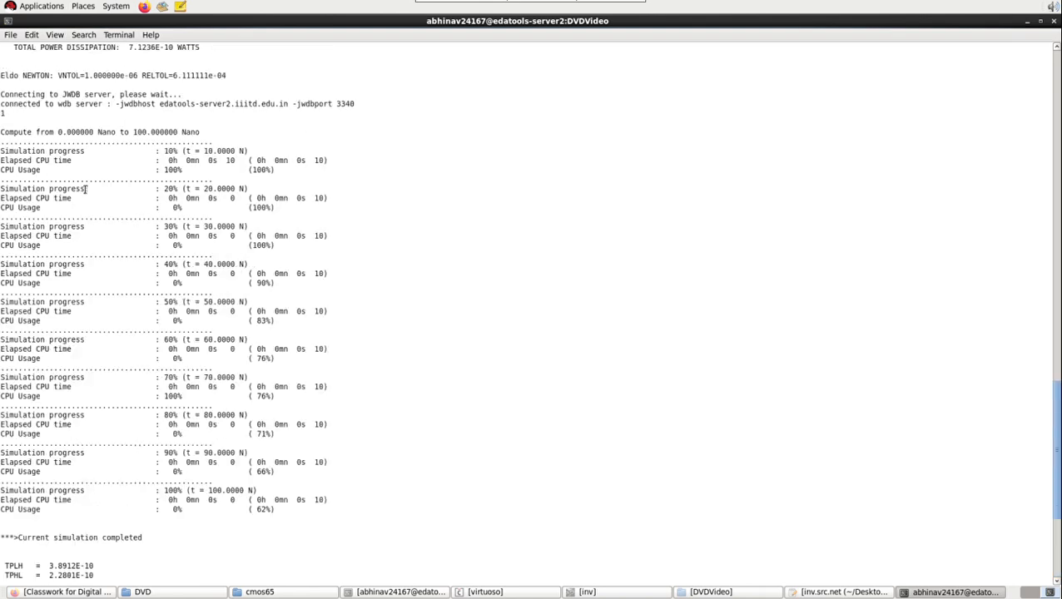
pyautogui.scroll(6, 295, 264)
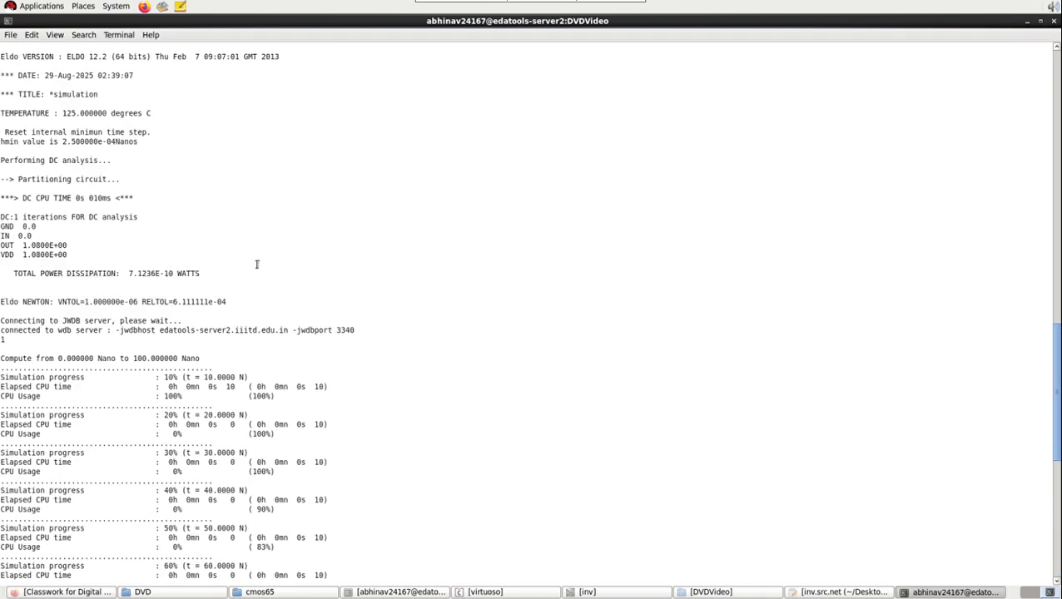
pyautogui.scroll(-6, 91, 265)
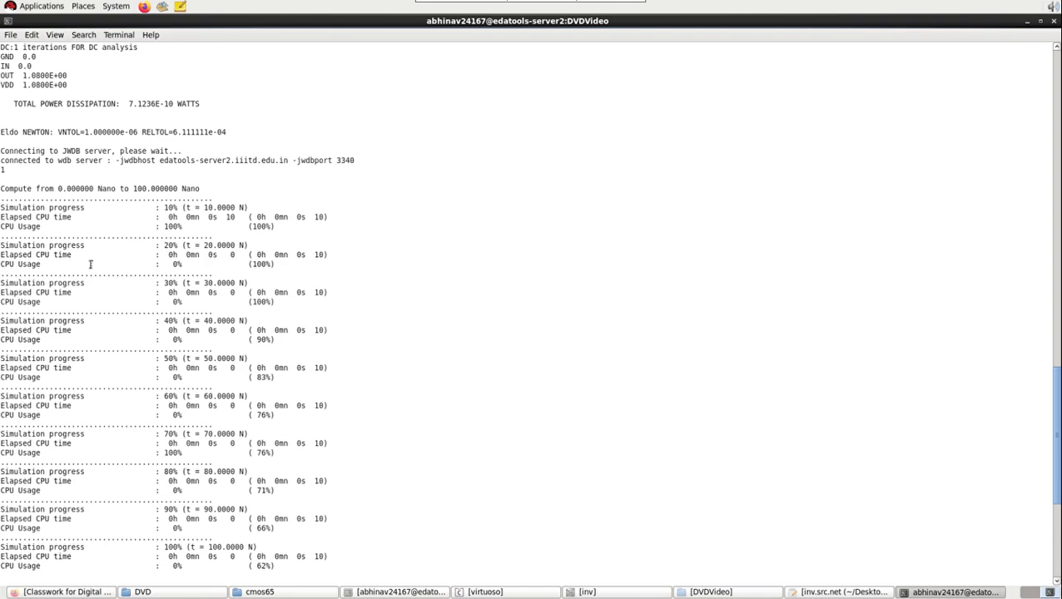
pyautogui.scroll(-10, 91, 265)
pyautogui.click(1041, 21)
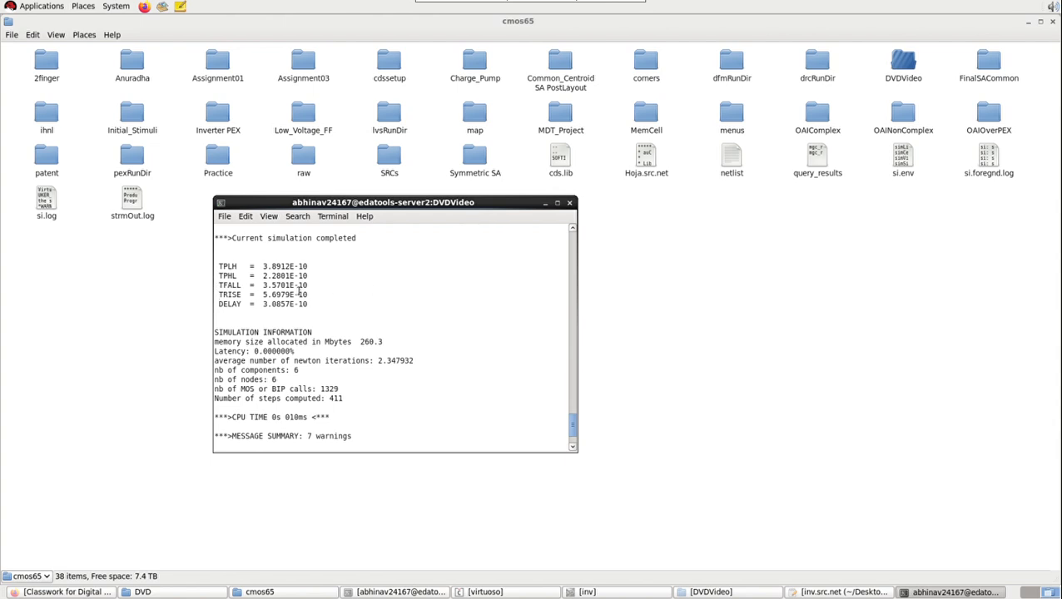
# Highlight the TFALL and TRISE lines in the simulation output and examine the delay measurements
pyautogui.moveTo(215, 286); pyautogui.dragTo(319, 302)
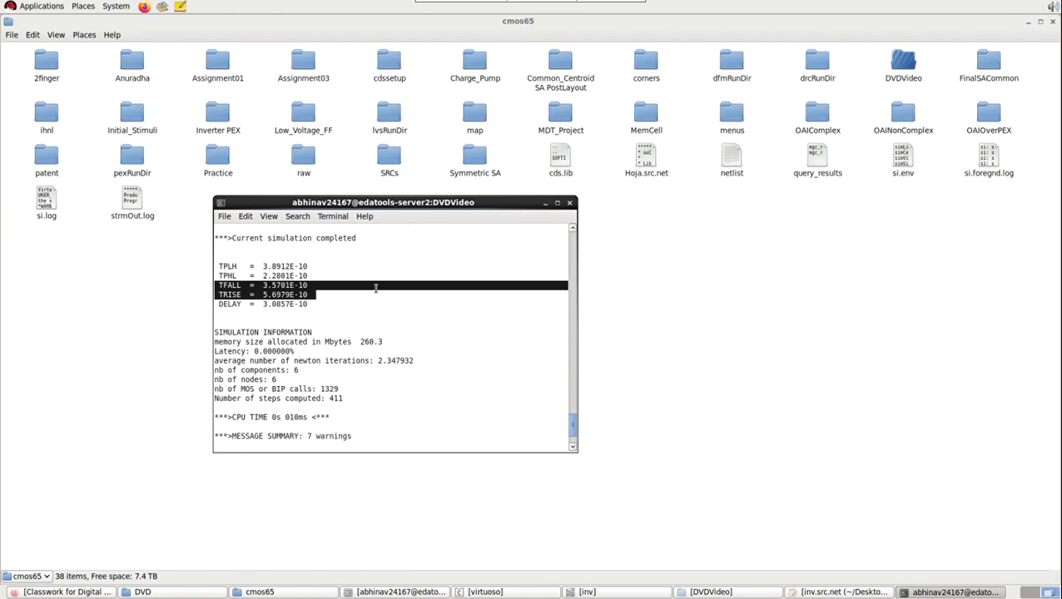
pyautogui.click(387, 251)
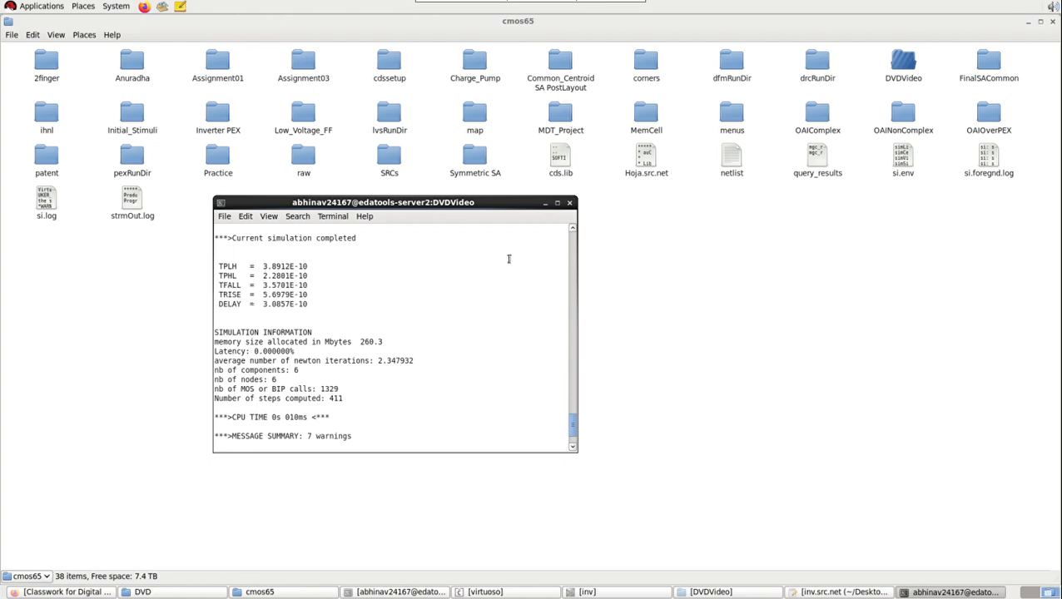
pyautogui.scroll(1, 499, 266)
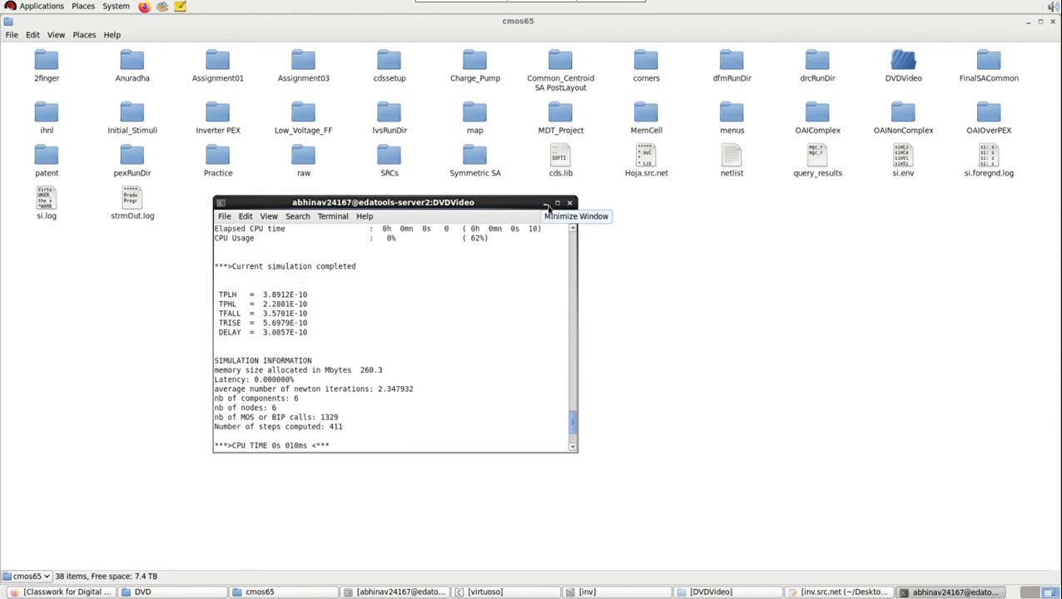
# Minimize the terminal and bring up the DVDVideo folder window to check the files generated by the simulation
pyautogui.click(546, 204)
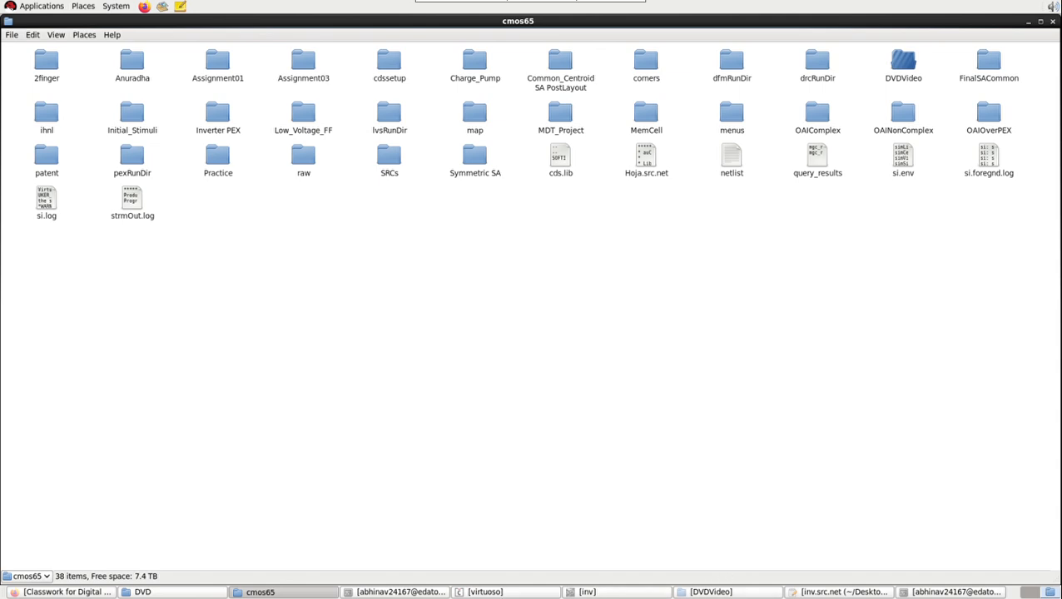
pyautogui.click(712, 592)
pyautogui.click(497, 339)
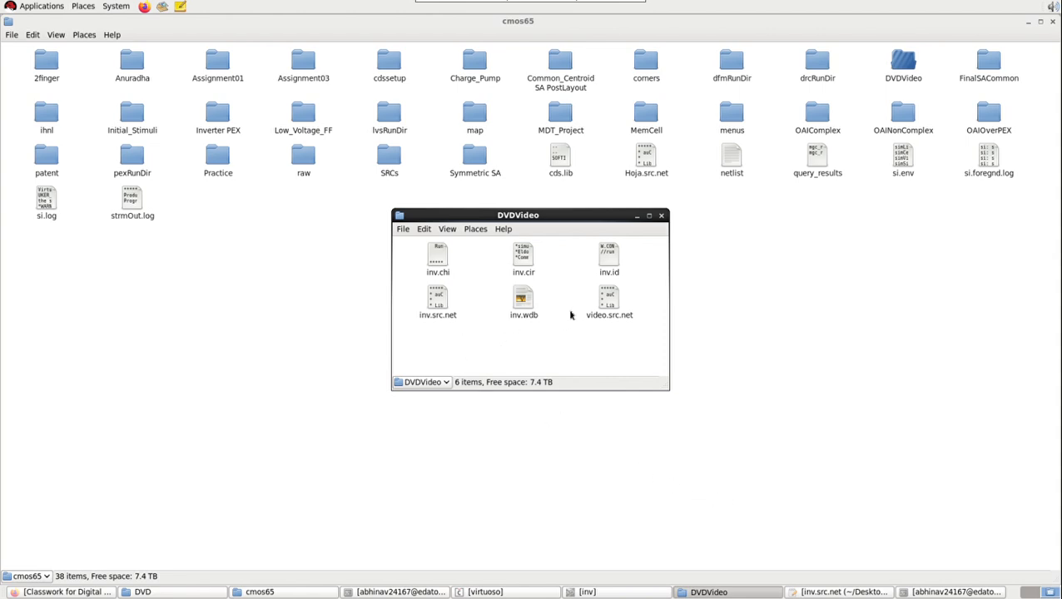
# Return to the terminal, print the working directory and list the simulation files in it
pyautogui.click(943, 589)
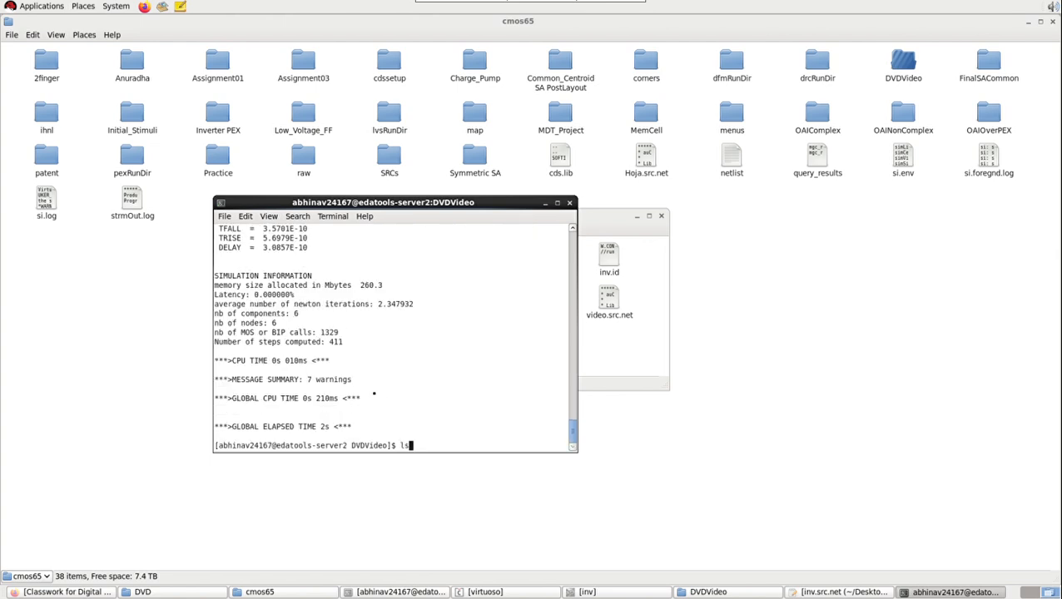
pyautogui.write('wd')
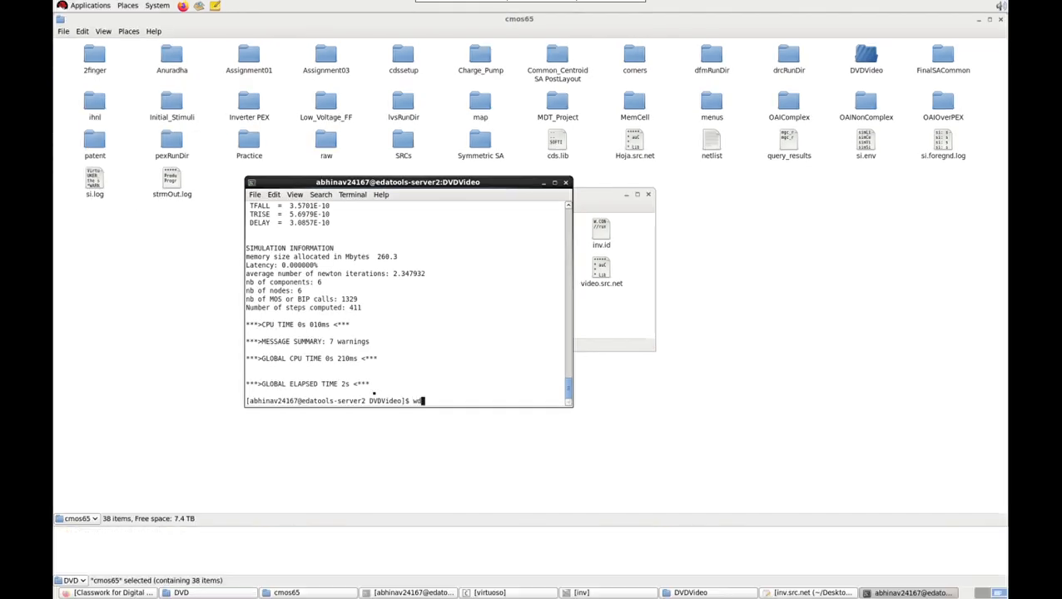
pyautogui.press('BackSpace')
pyautogui.write('pwd')
pyautogui.press('Return')
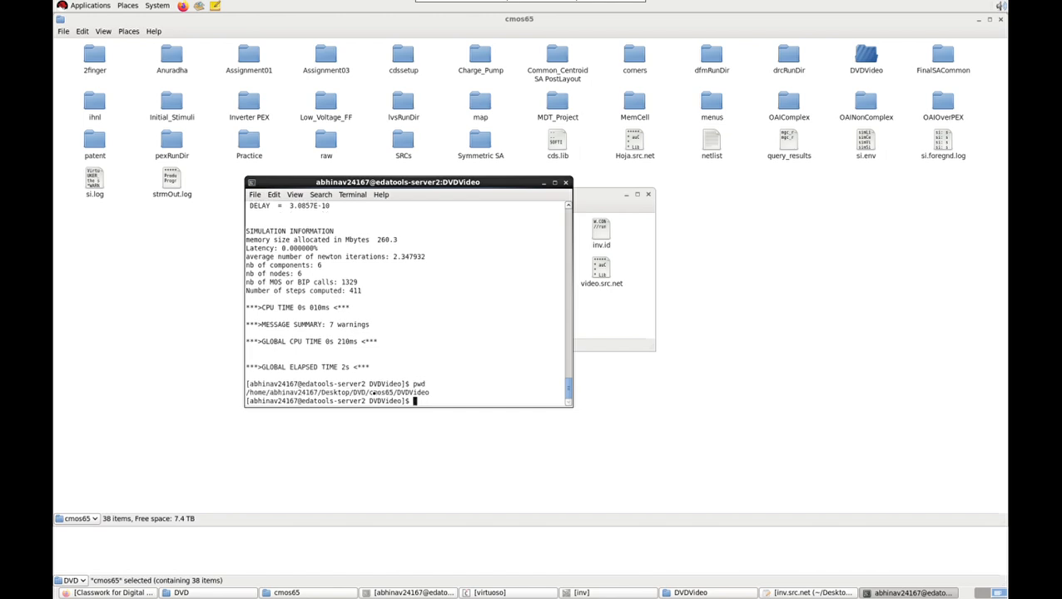
pyautogui.write('ls')
pyautogui.press('Return')
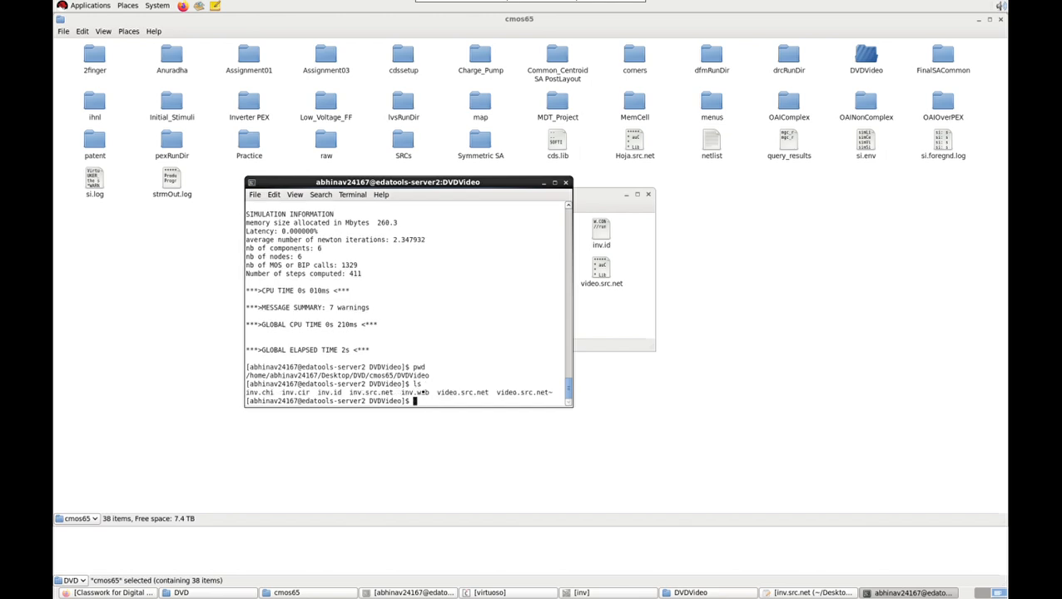
# Open inv.wdb in EZwave and plot the TRAN waveforms stacked
pyautogui.write('ezwave inv.wdb')
pyautogui.press('Return')
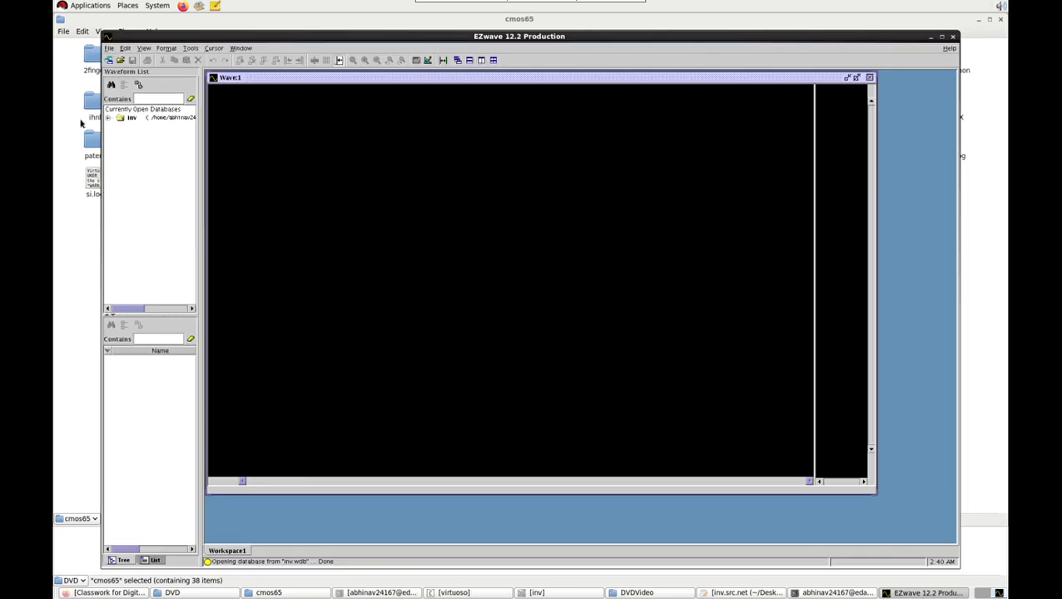
pyautogui.doubleClick(132, 119)
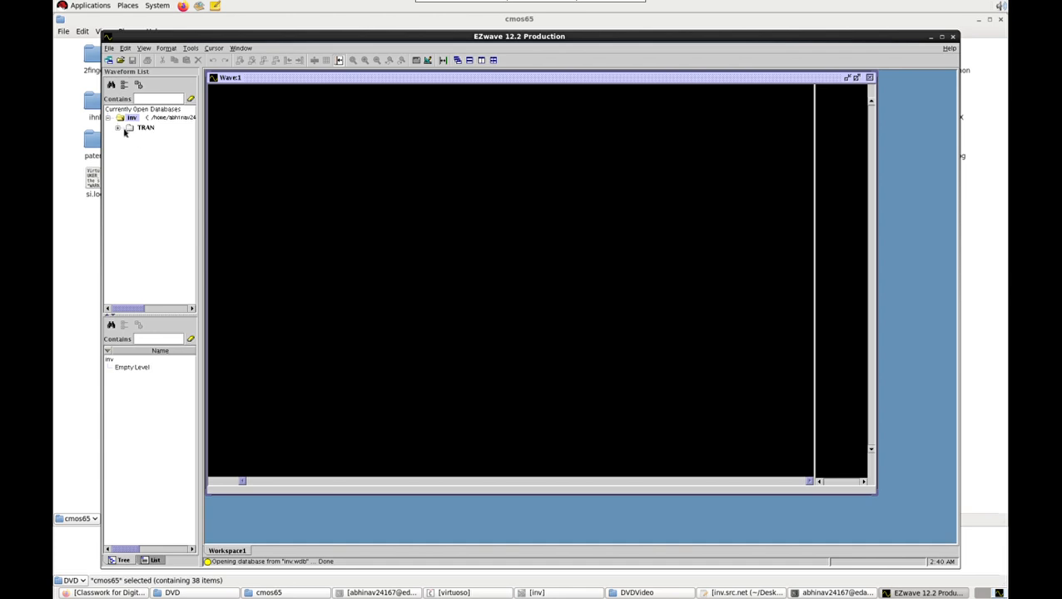
pyautogui.doubleClick(135, 131)
pyautogui.rightClick(136, 130)
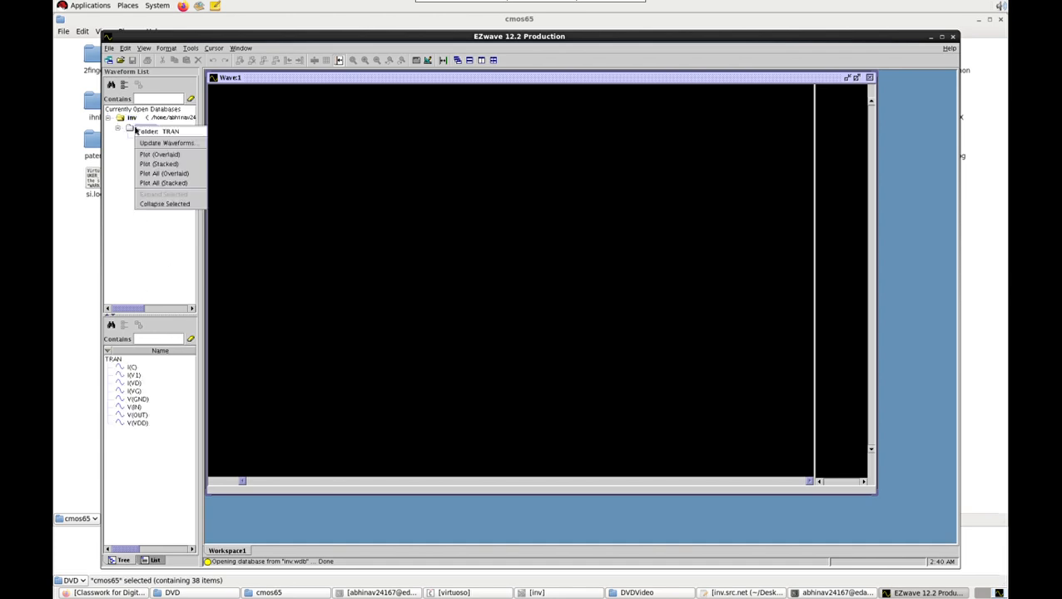
pyautogui.click(177, 165)
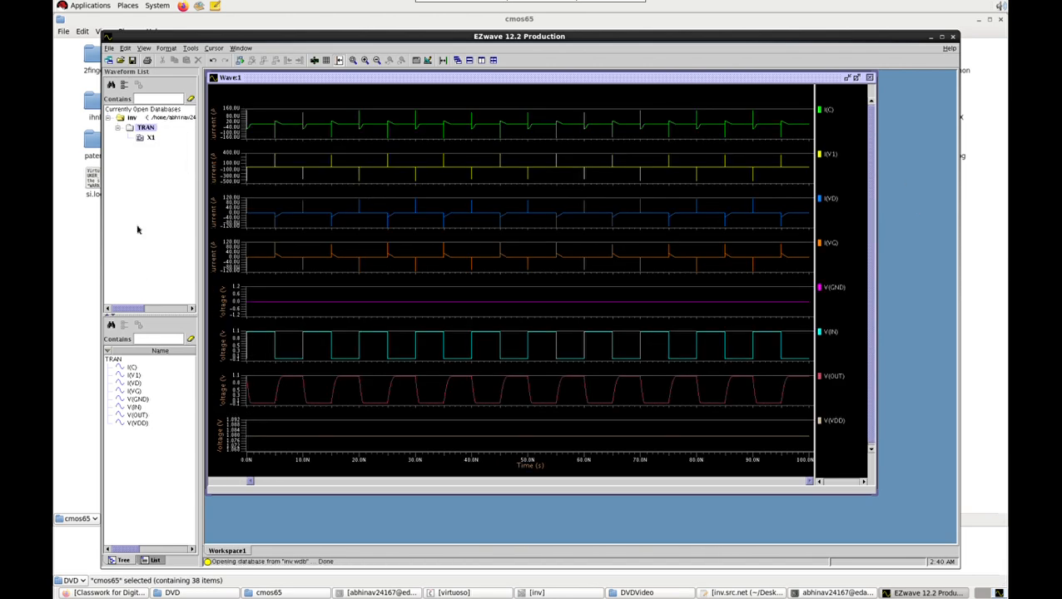
# Select the X1 hierarchy under TRAN to list its signals, leaving the existing plot as it is
pyautogui.click(150, 138)
pyautogui.rightClick(151, 138)
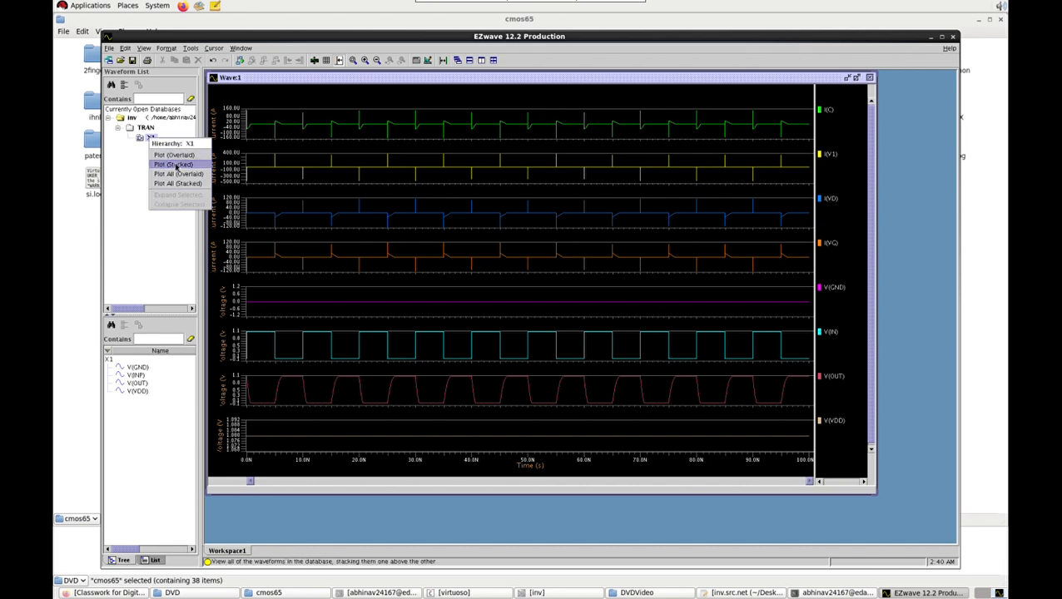
pyautogui.click(129, 247)
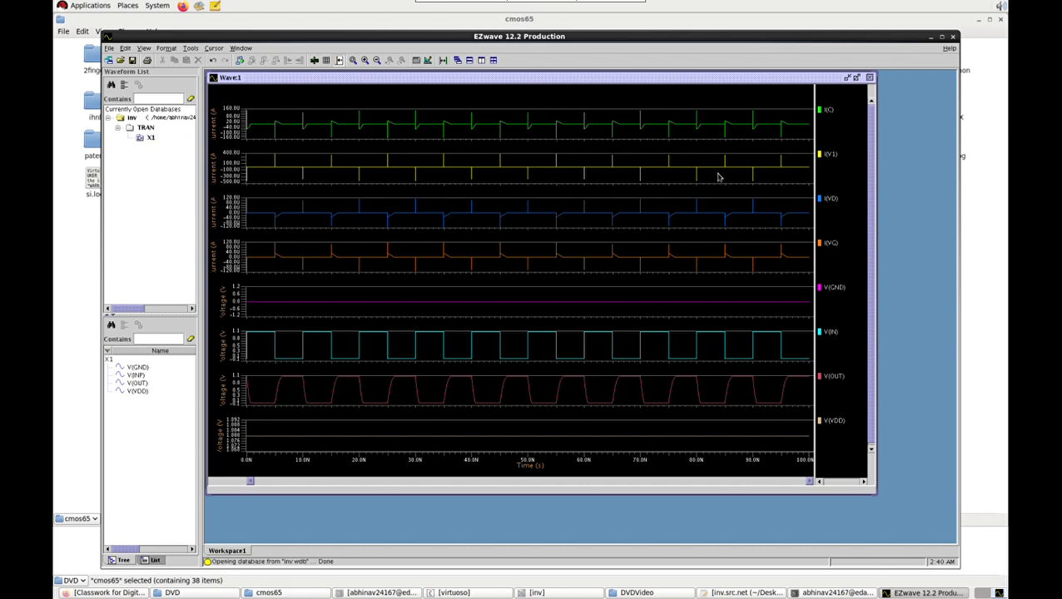
# Delete the I(C), I(V1), I(VD), I(VG), V(GND) and V(IN) waveforms, keeping V(OUT) and V(VDD) in the plot
pyautogui.click(826, 112)
pyautogui.rightClick(832, 111)
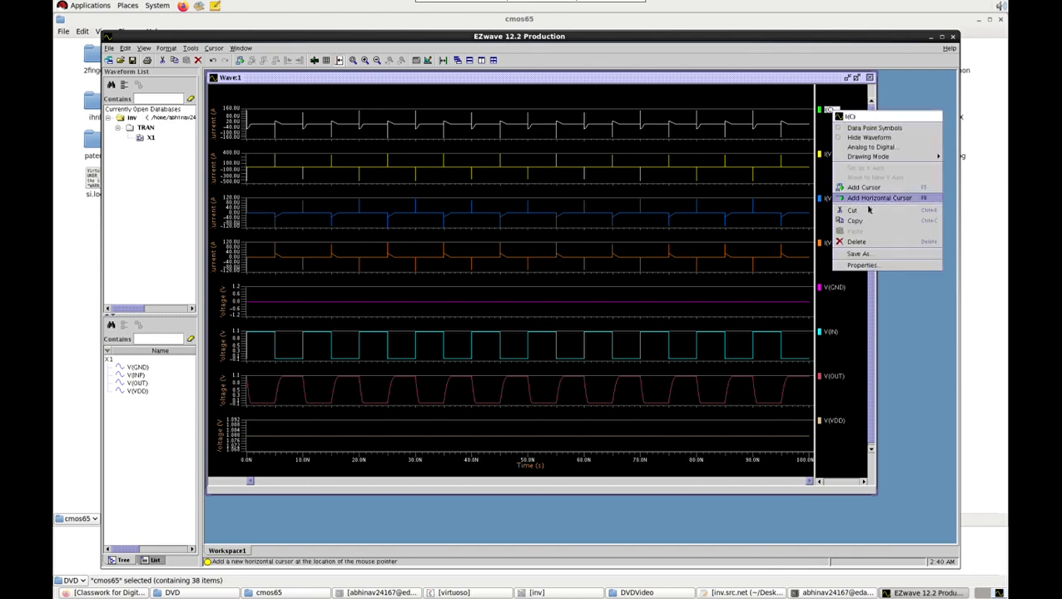
pyautogui.click(870, 241)
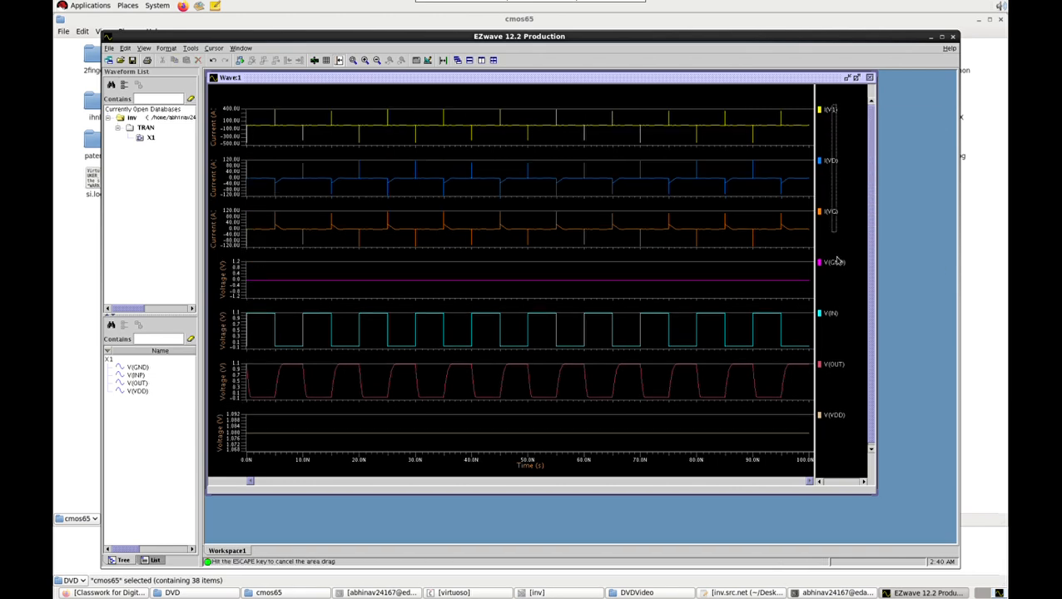
pyautogui.rightClick(829, 110)
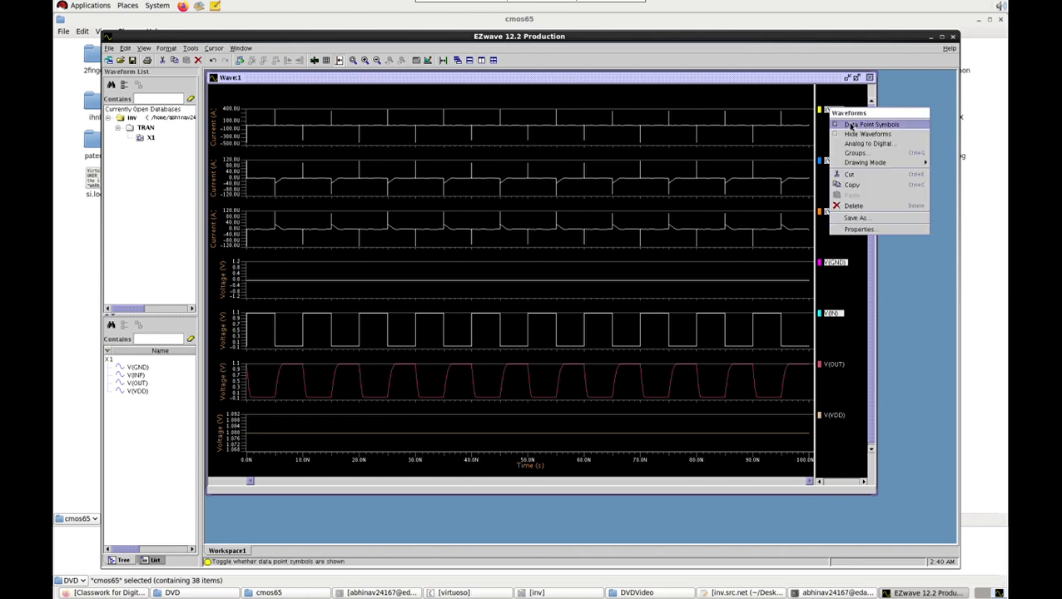
pyautogui.click(866, 205)
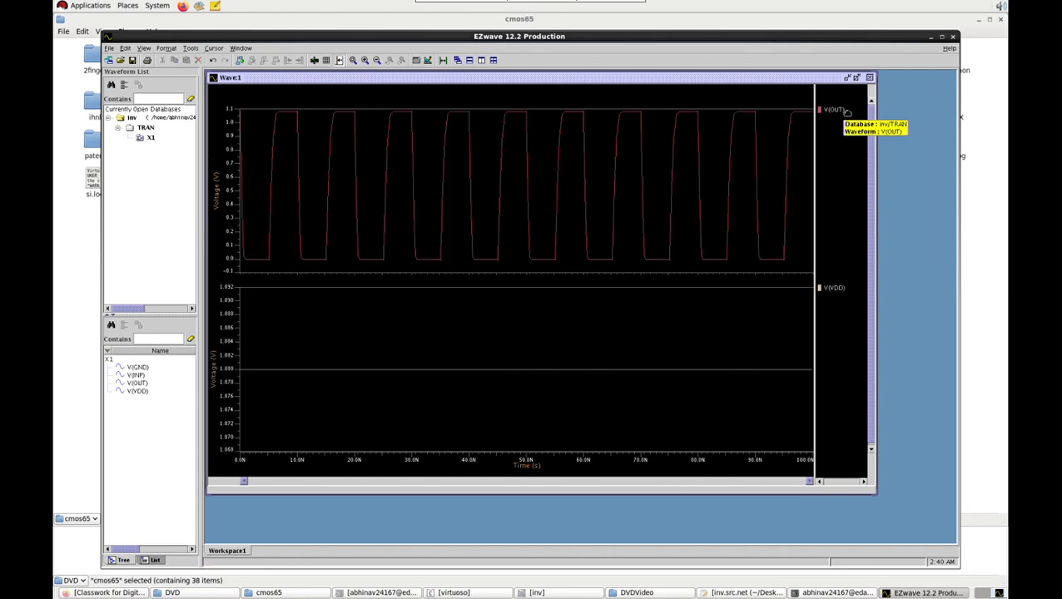
pyautogui.rightClick(833, 289)
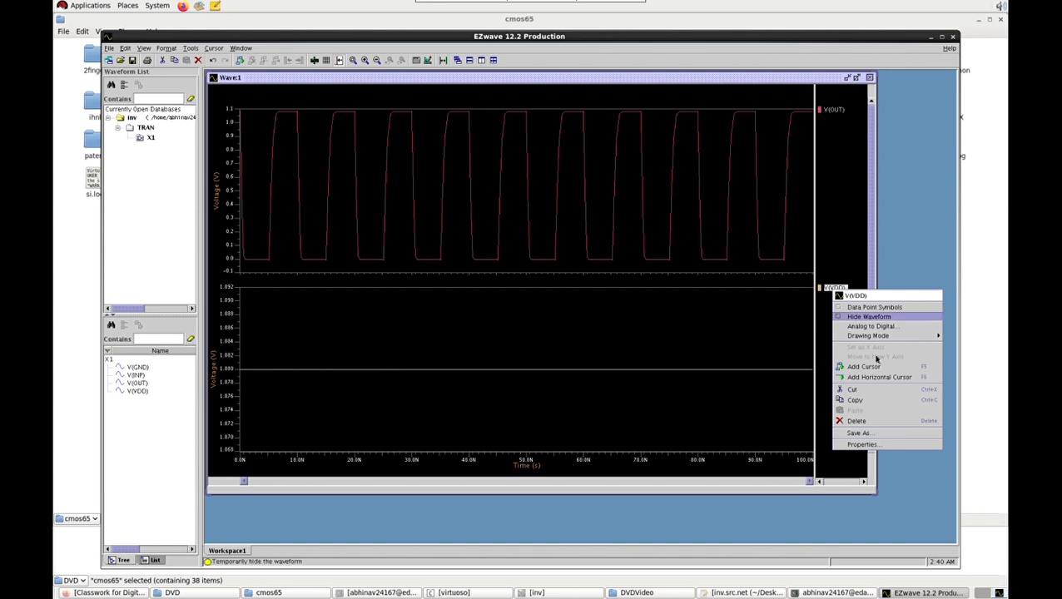
pyautogui.click(493, 452)
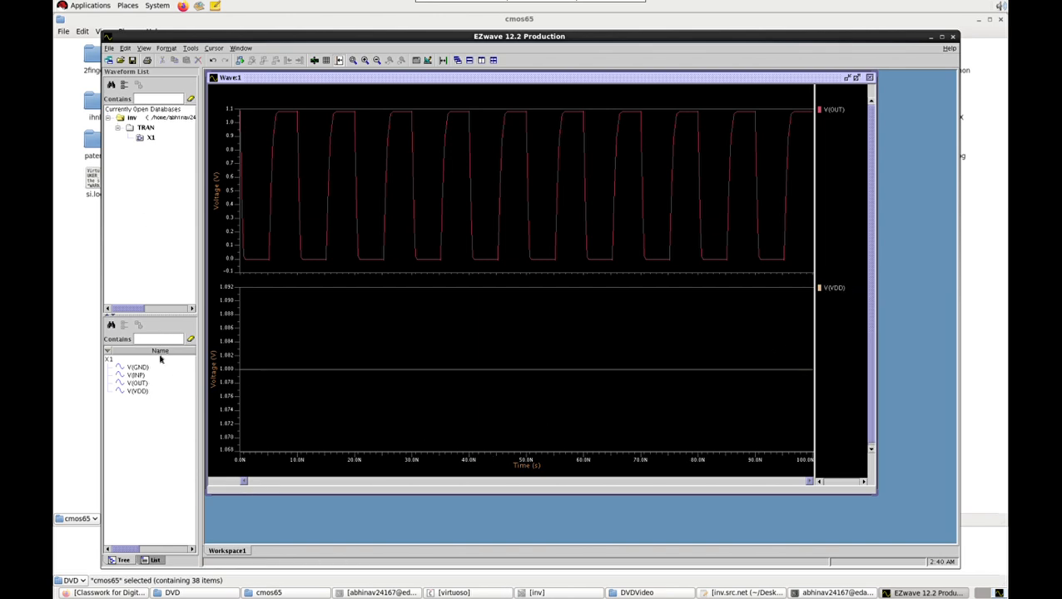
# Add X1's V(INP) waveform to the plot and move V(VDD) into its own row beneath it
pyautogui.moveTo(135, 376); pyautogui.dragTo(305, 360)
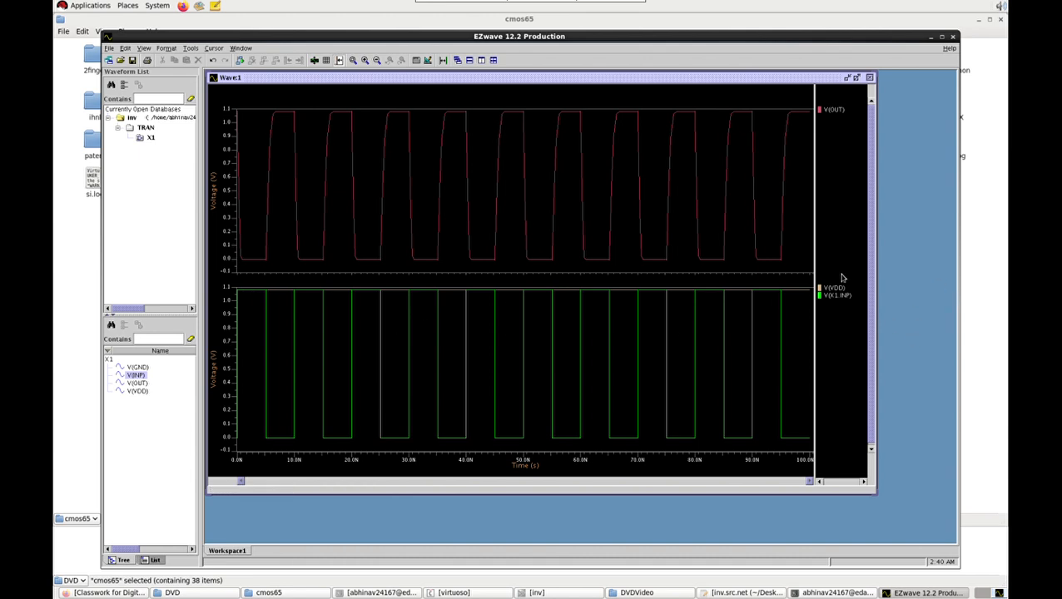
pyautogui.moveTo(831, 288); pyautogui.dragTo(832, 443)
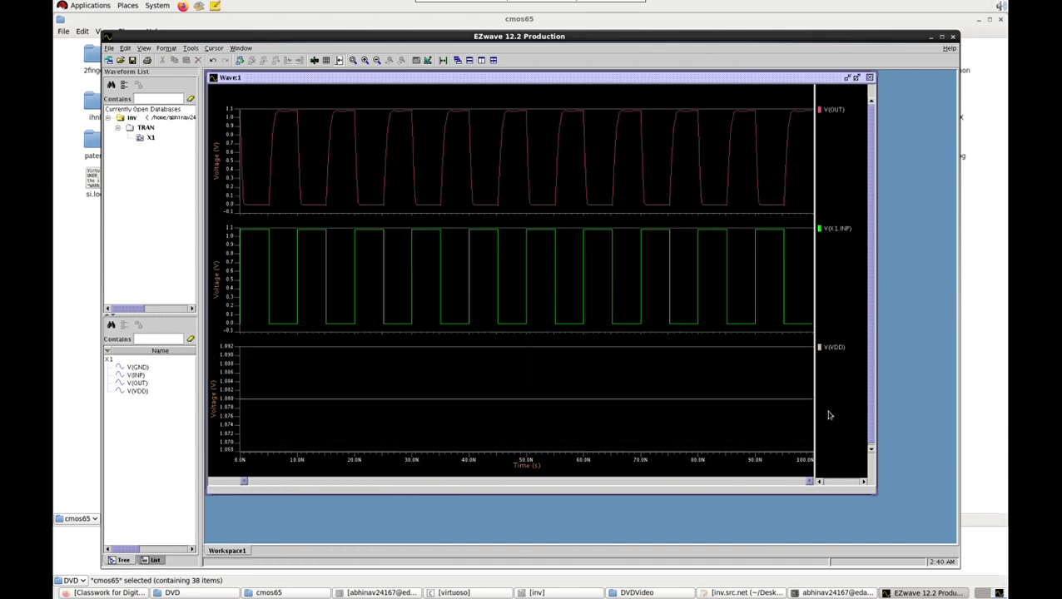